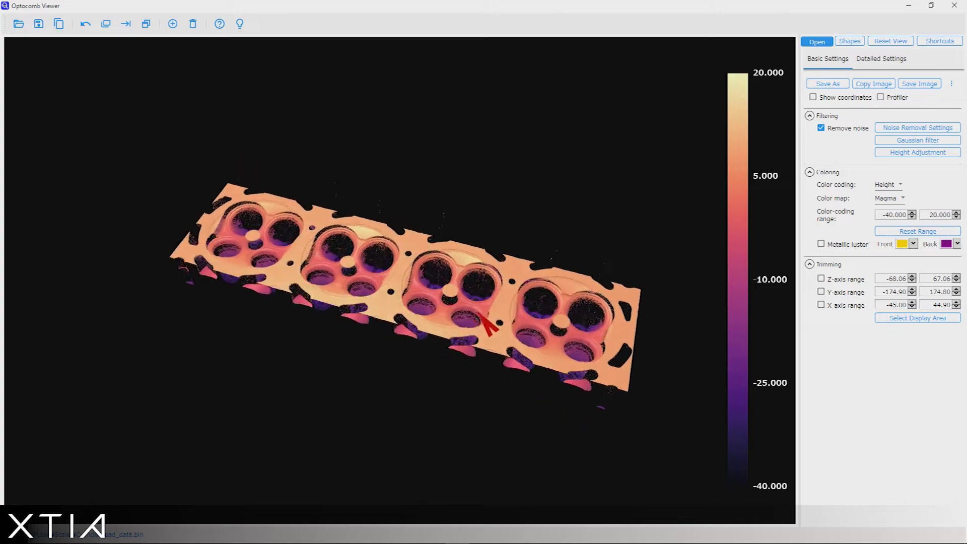
# Rotate the cylinder head scan to inspect its chambers, and open the data in Optocomb Scaler.
pyautogui.moveTo(467, 305); pyautogui.dragTo(337, 355)
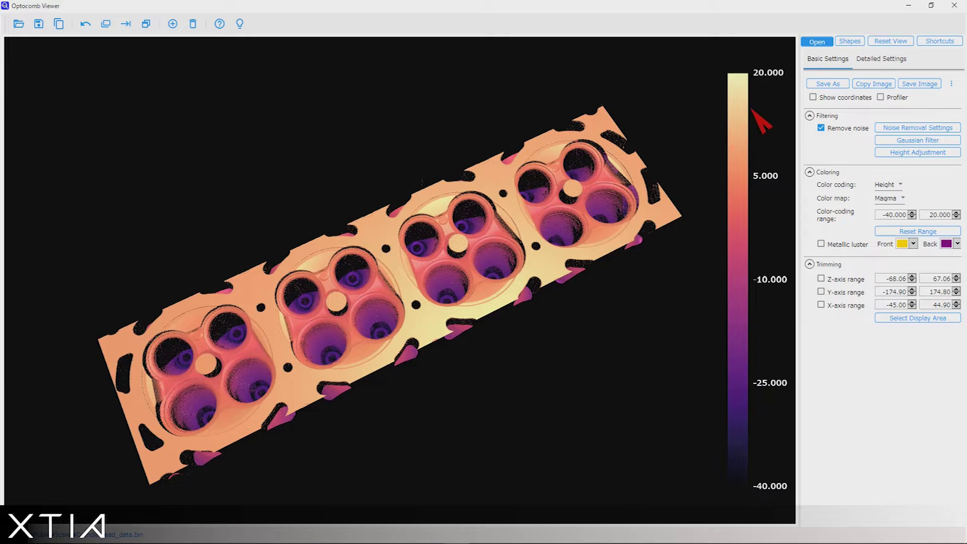
pyautogui.click(241, 24)
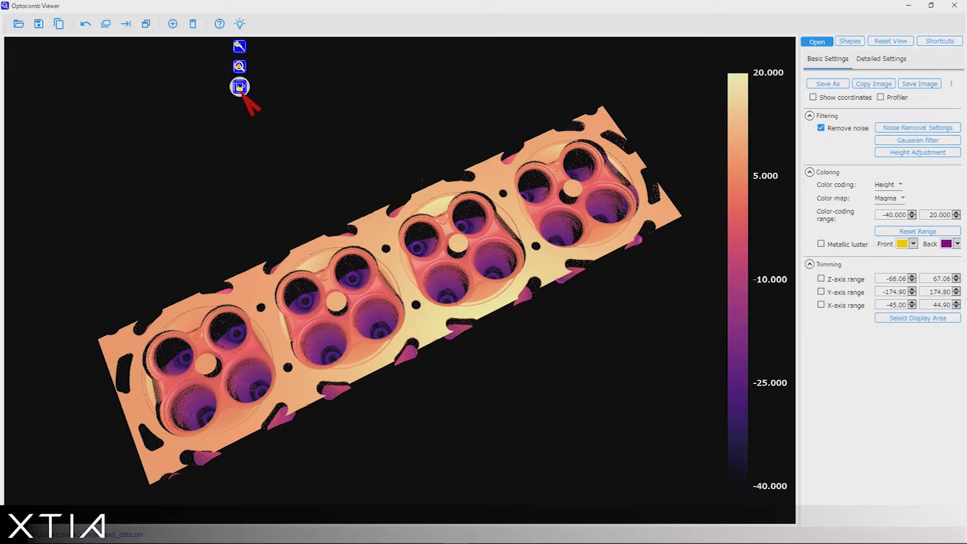
pyautogui.click(241, 88)
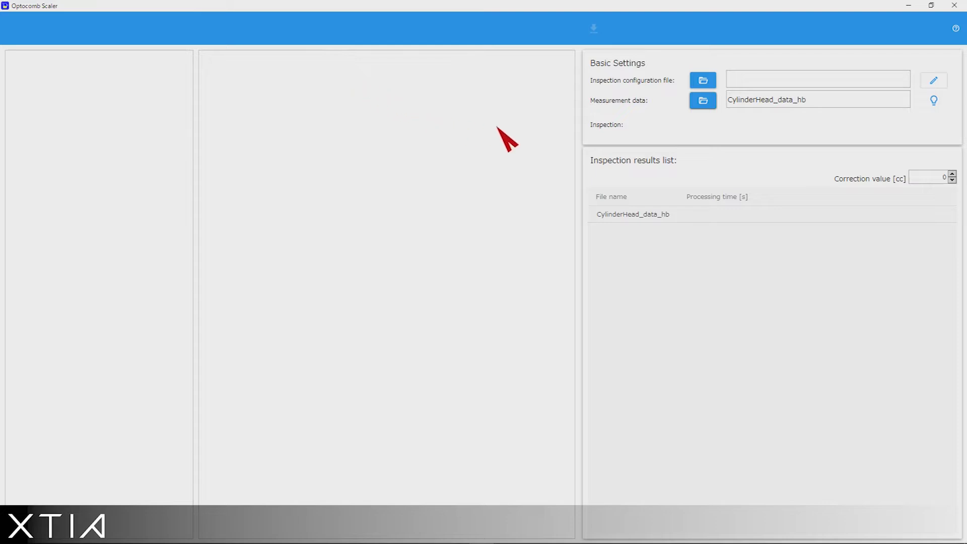
# Load the CylinderHead_recipe inspection configuration, run a single inspection on the cylinder head data, and review the chamber volumes.
pyautogui.click(704, 81)
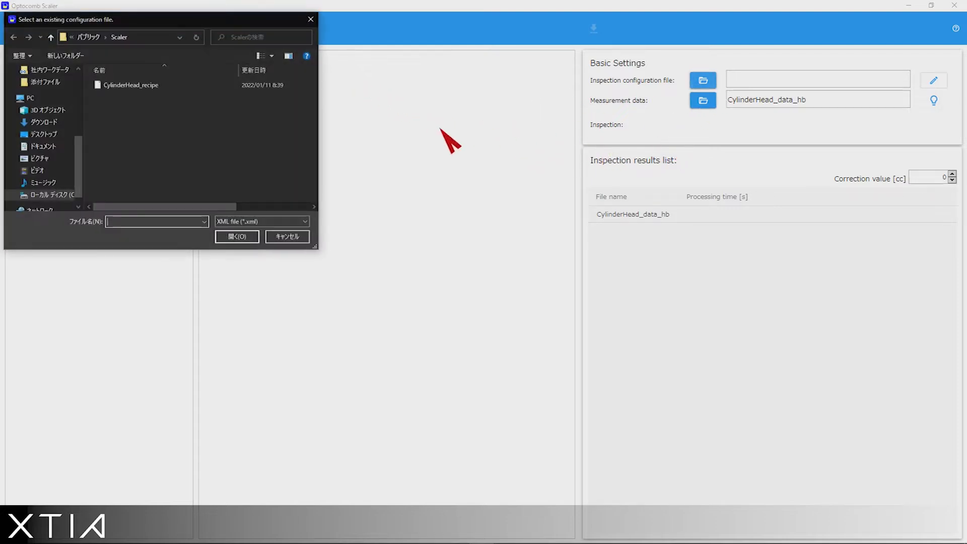
pyautogui.doubleClick(140, 86)
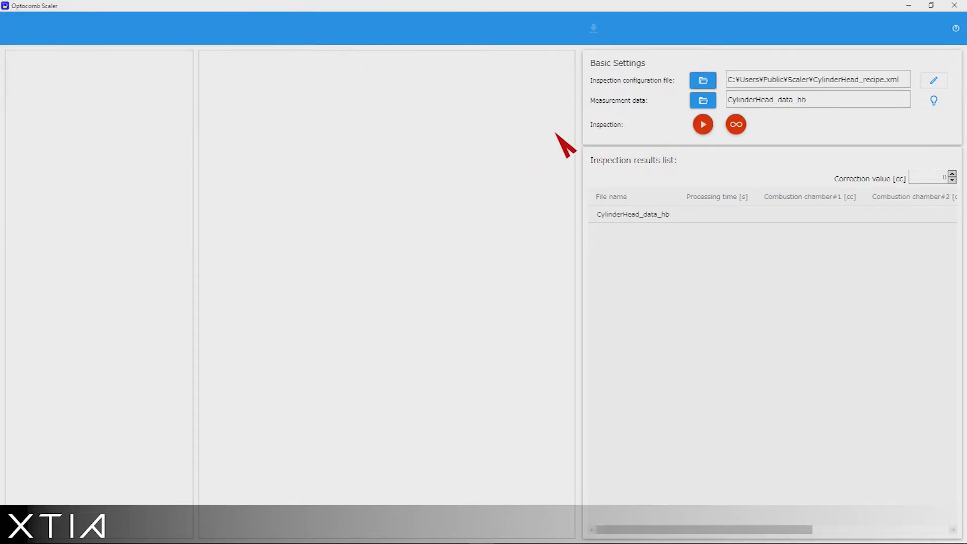
pyautogui.click(704, 126)
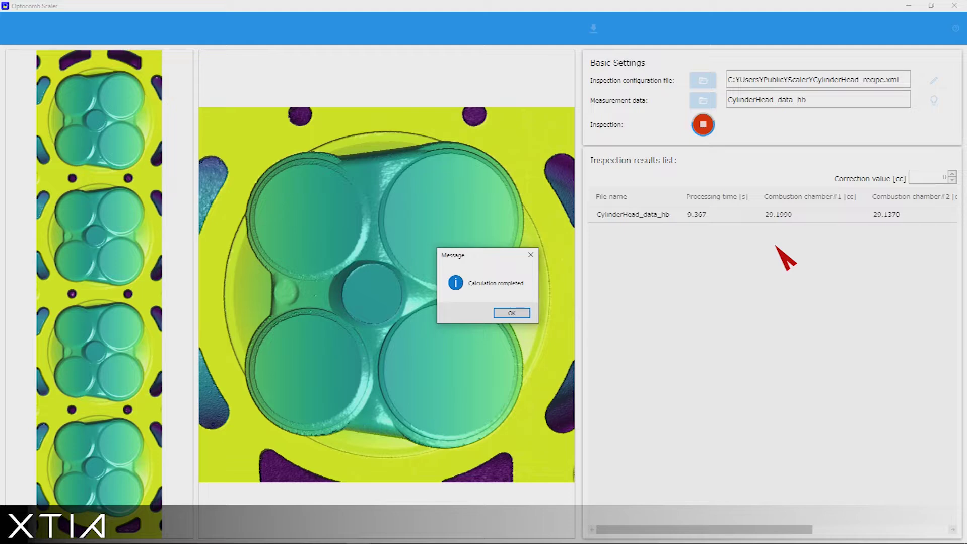
pyautogui.click(512, 313)
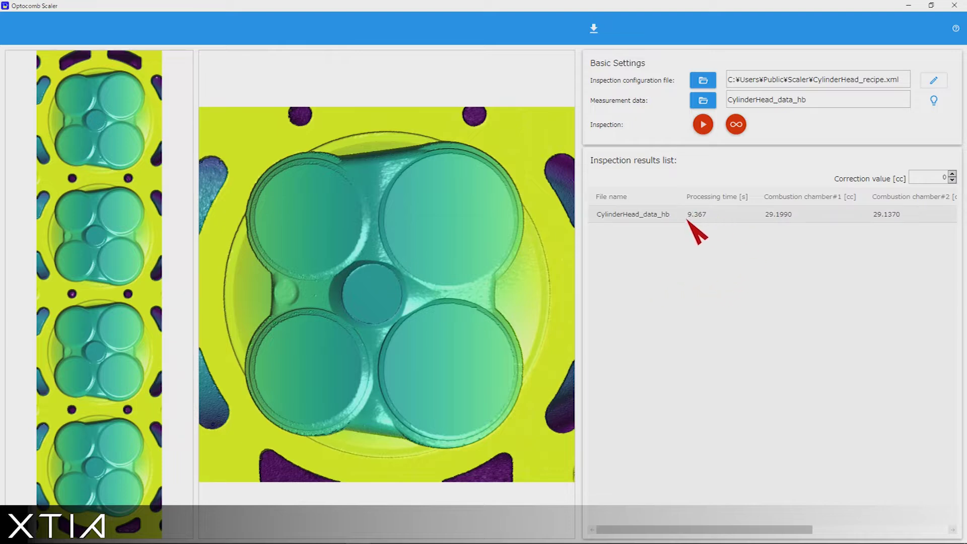
pyautogui.moveTo(730, 529); pyautogui.dragTo(834, 537)
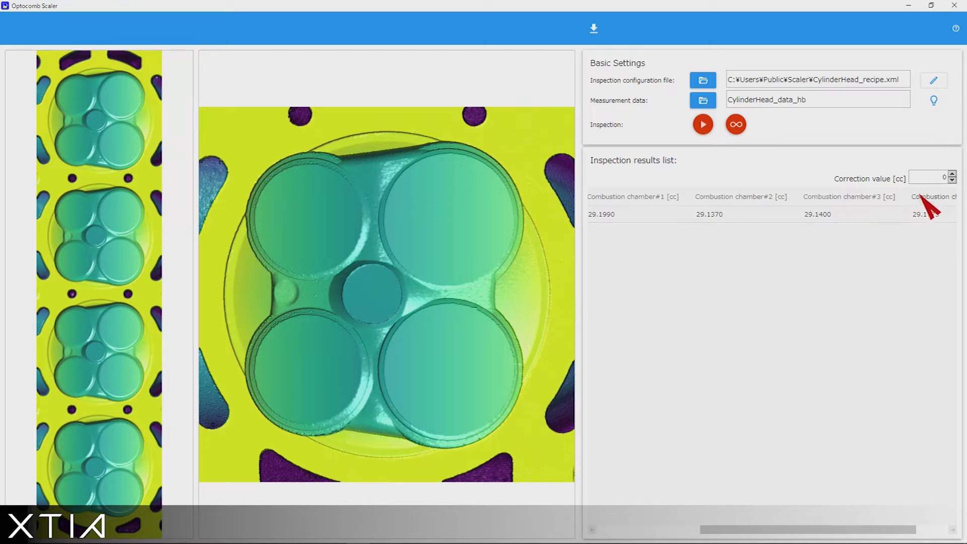
# Create a new inspection configuration and save it as New_recipe.
pyautogui.click(933, 82)
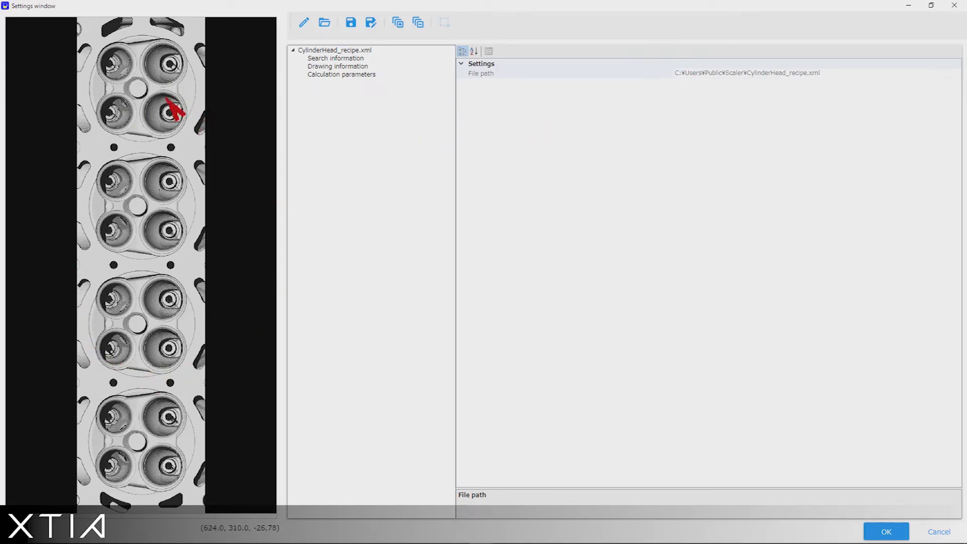
pyautogui.click(305, 24)
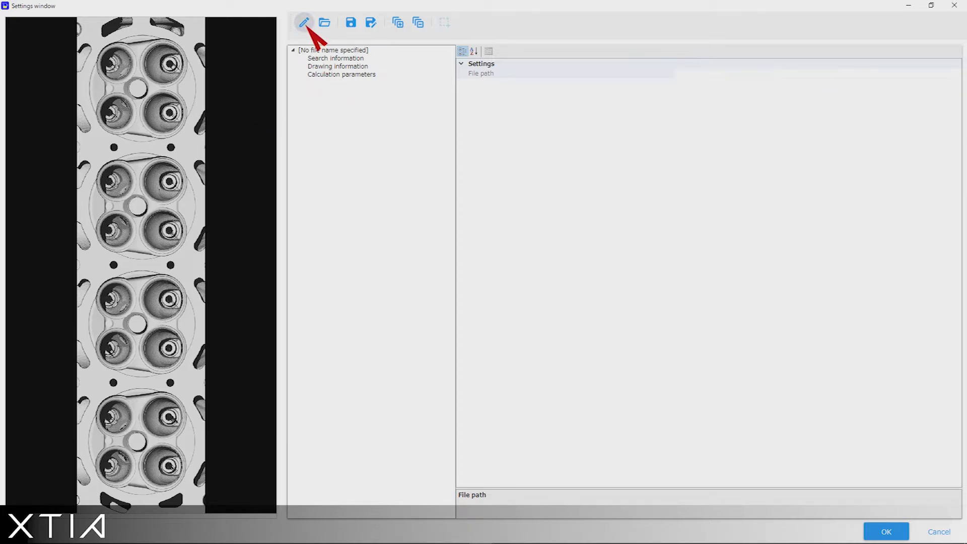
pyautogui.click(353, 24)
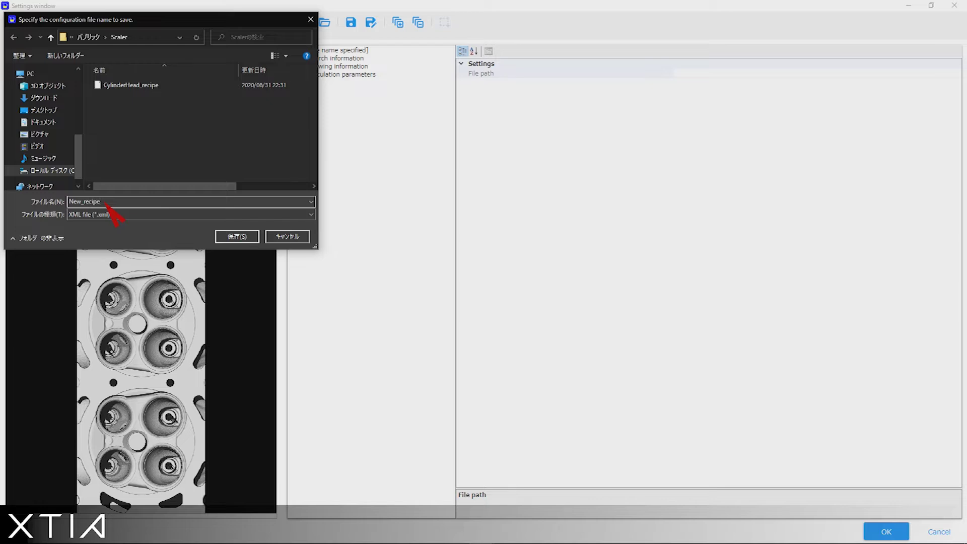
pyautogui.press('Return')
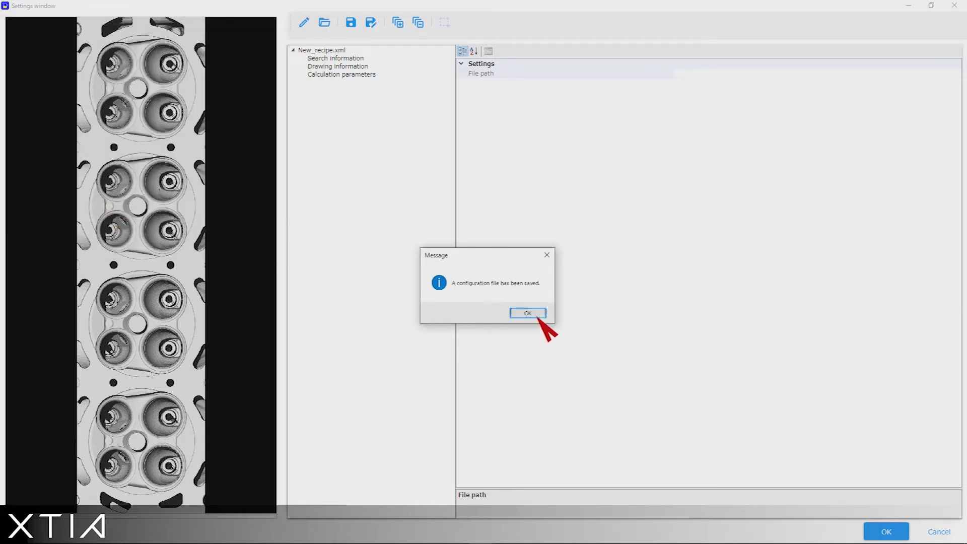
pyautogui.click(537, 316)
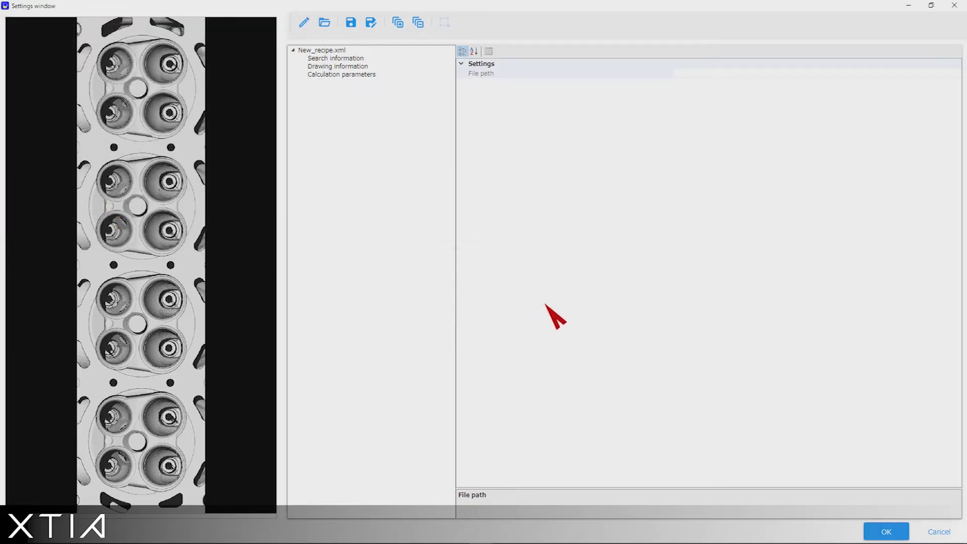
# Set the minimum height of the machined surface to 8.3 in the search information.
pyautogui.click(361, 59)
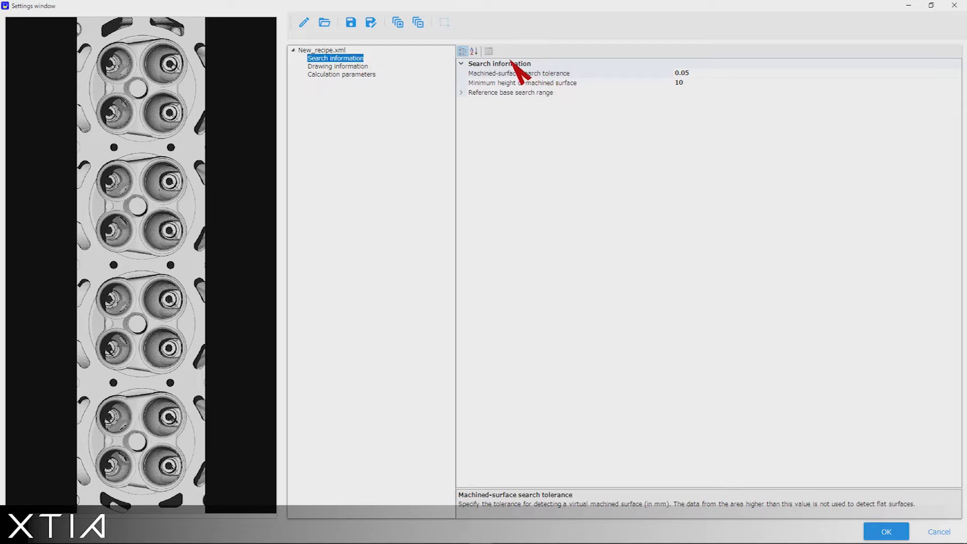
pyautogui.click(684, 83)
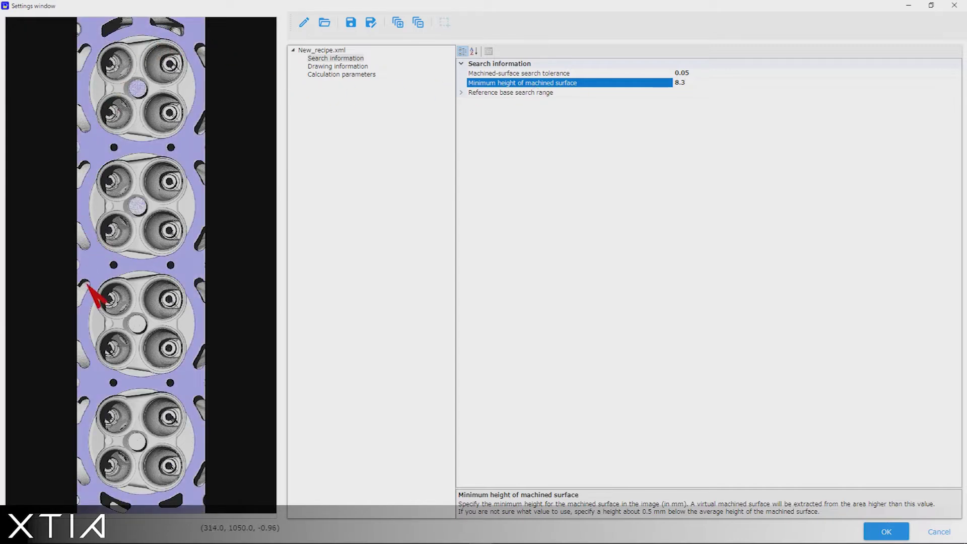
# Draw the first reference base search range around the uppermost chamber, about left 42, right 798, top 128, bottom 868 pixels, and expand its coordinates.
pyautogui.click(515, 94)
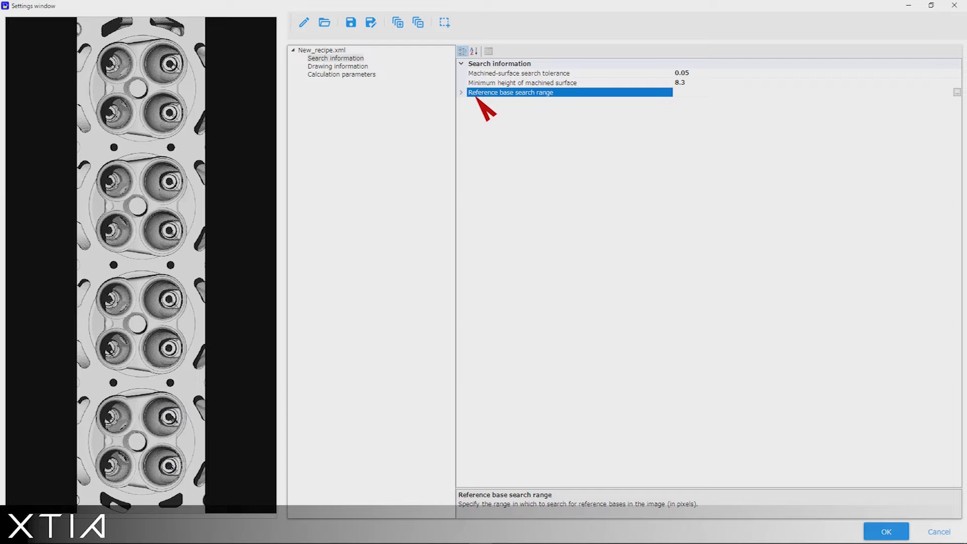
pyautogui.click(444, 22)
pyautogui.moveTo(91, 35); pyautogui.dragTo(199, 147)
pyautogui.moveTo(127, 75); pyautogui.dragTo(96, 47)
pyautogui.click(445, 22)
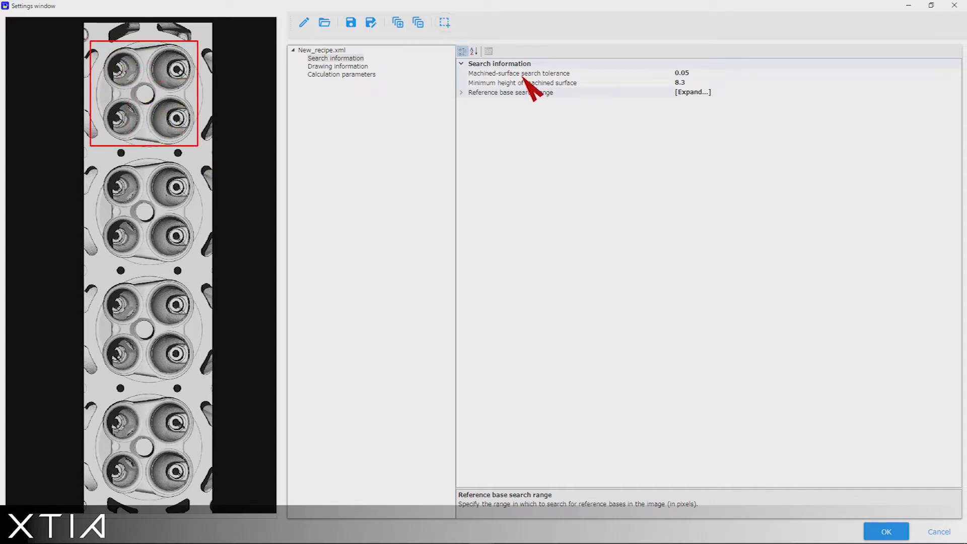
pyautogui.click(480, 93)
pyautogui.doubleClick(481, 94)
pyautogui.click(491, 102)
pyautogui.doubleClick(491, 102)
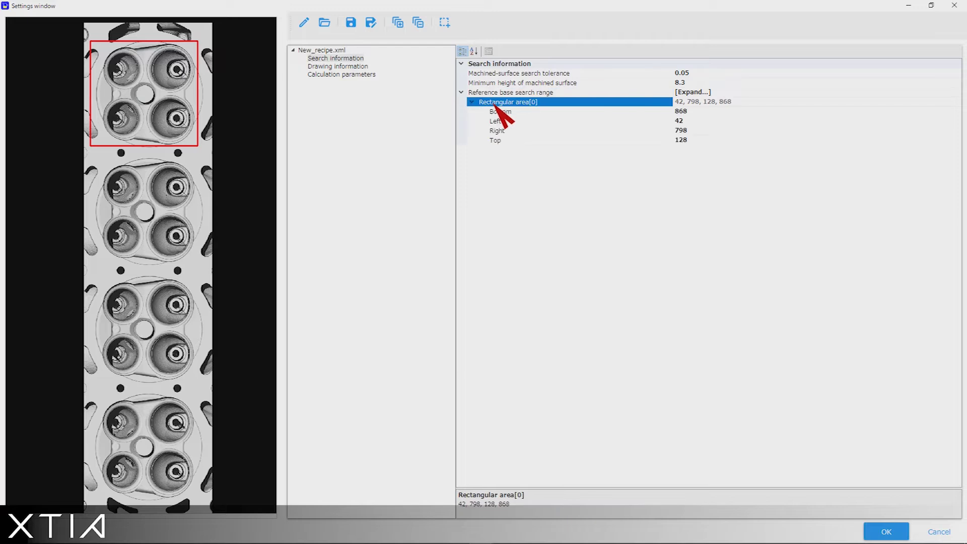
# Draw a second reference base search range around the lowest chamber, about left 54, right 838, top 2586, bottom 3414 pixels, and save the configuration.
pyautogui.click(572, 94)
pyautogui.click(444, 22)
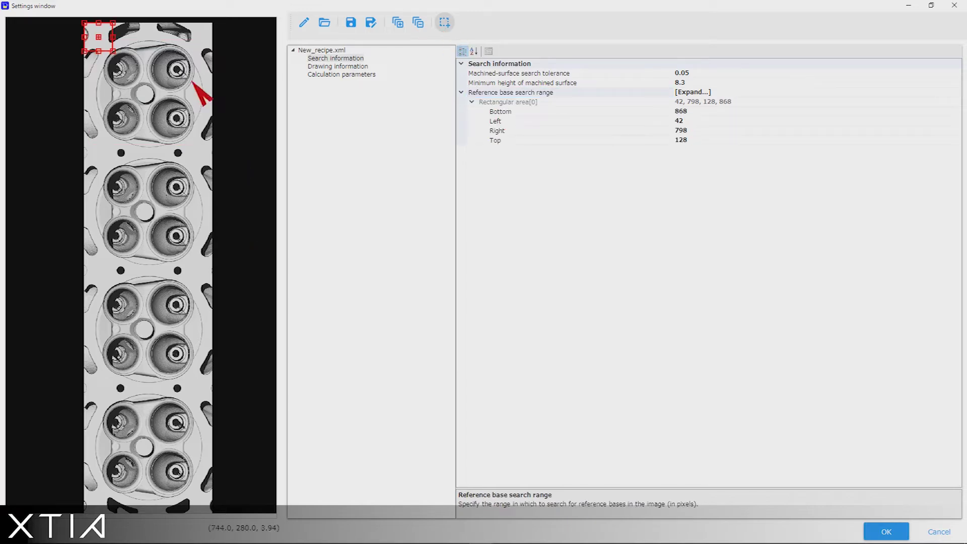
pyautogui.moveTo(129, 432); pyautogui.dragTo(202, 508)
pyautogui.moveTo(130, 433); pyautogui.dragTo(94, 392)
pyautogui.click(445, 23)
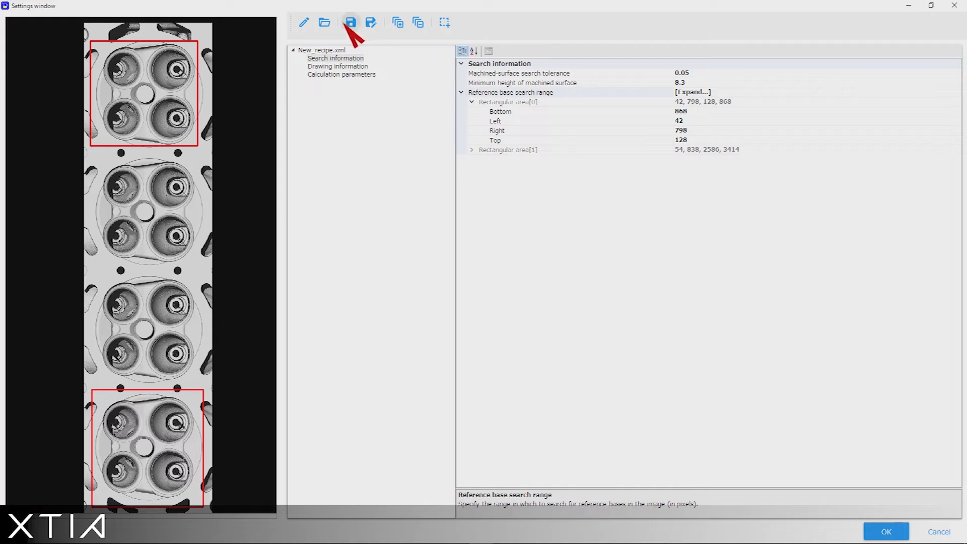
pyautogui.click(350, 23)
pyautogui.click(528, 313)
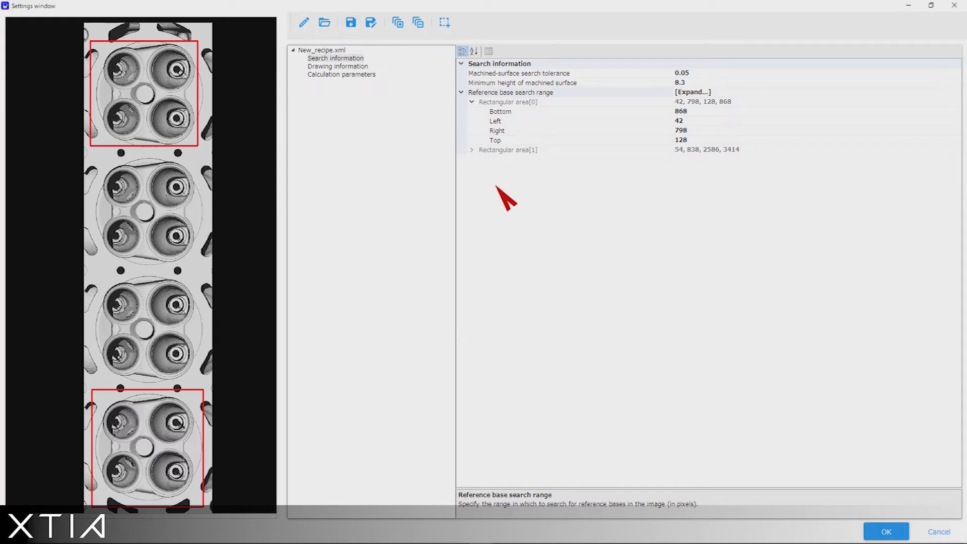
# Add two reference base coordinate entries to the drawing information.
pyautogui.click(362, 68)
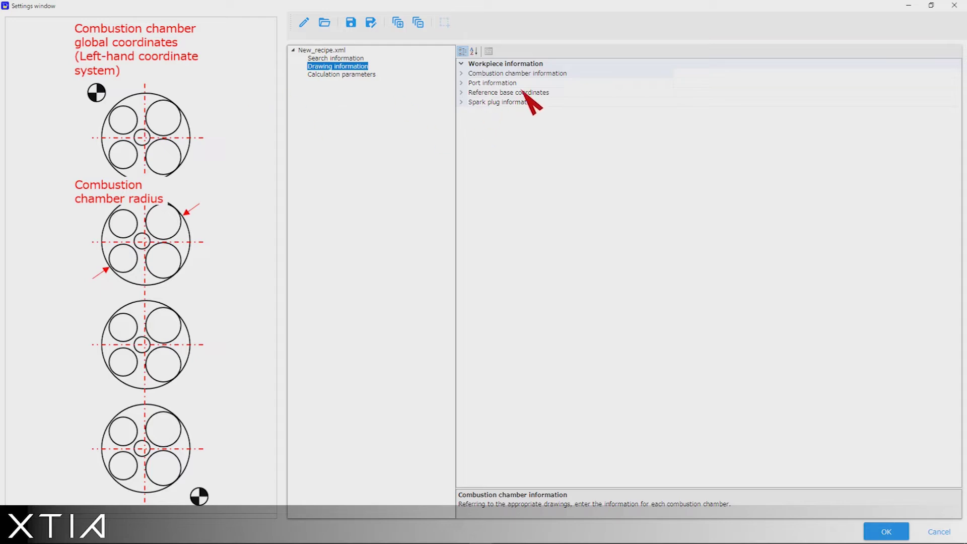
pyautogui.click(489, 75)
pyautogui.click(491, 92)
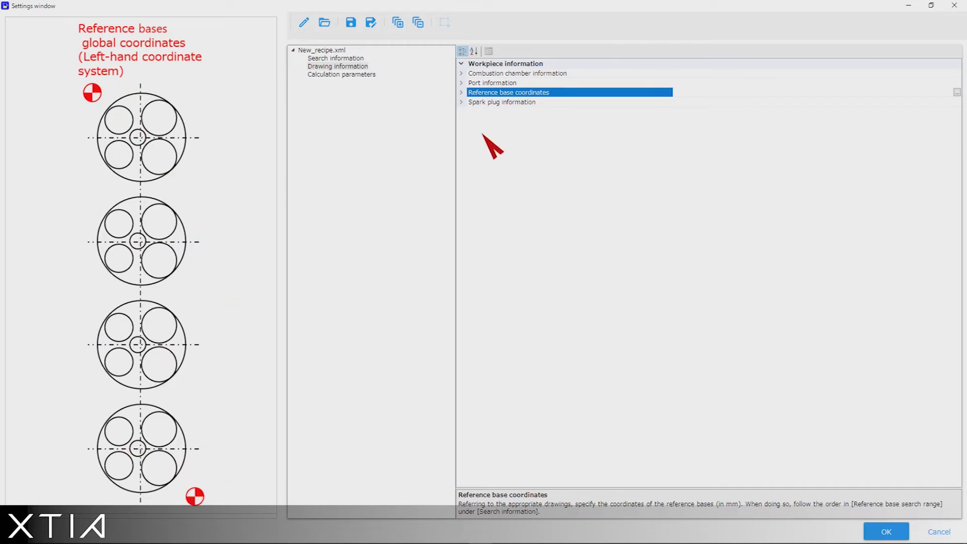
pyautogui.click(957, 92)
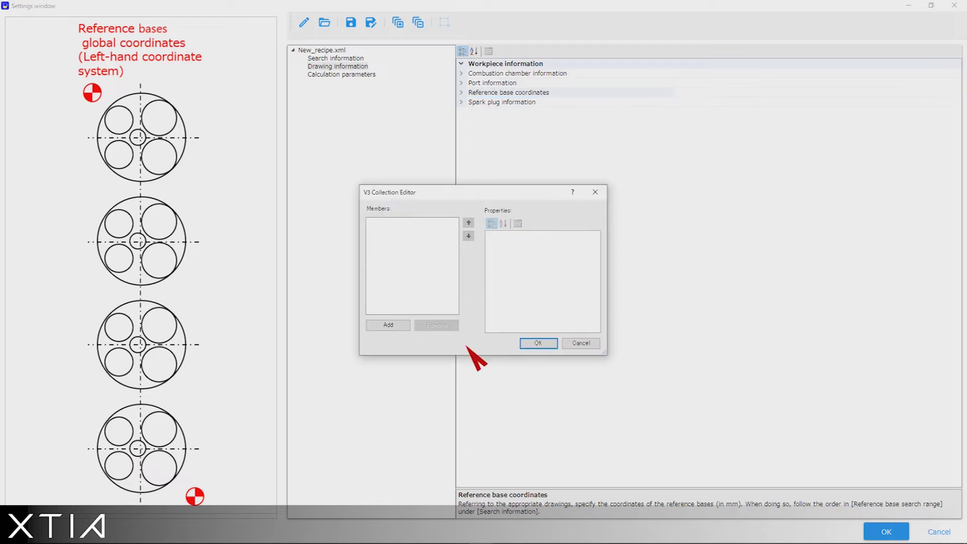
pyautogui.click(393, 327)
pyautogui.click(394, 327)
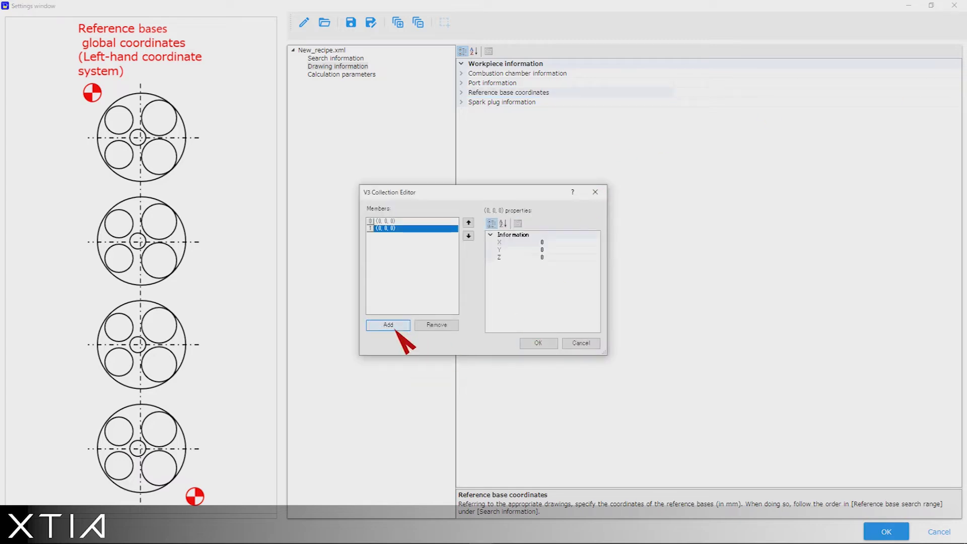
# Set the first reference base coordinates to X 49 and Y 41.5.
pyautogui.click(395, 221)
pyautogui.click(554, 243)
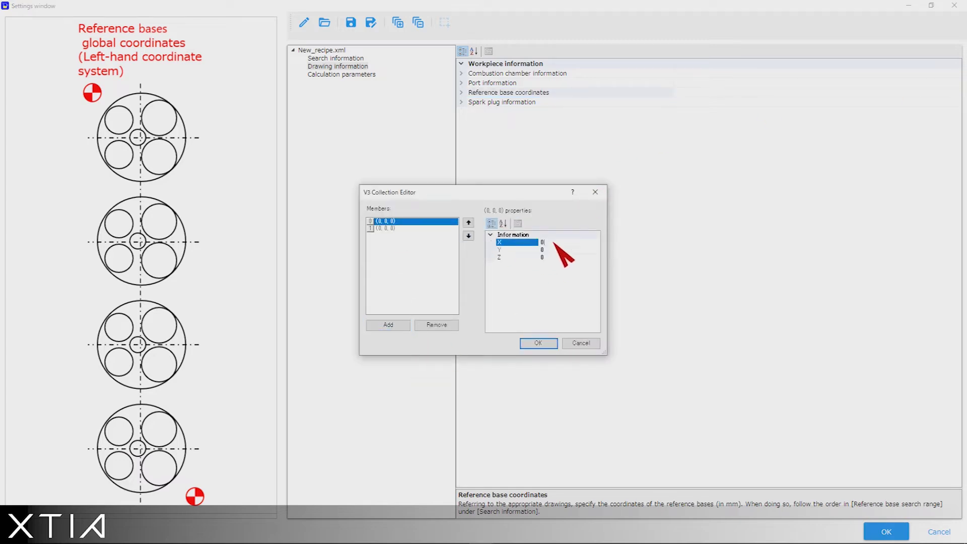
pyautogui.write('49')
pyautogui.click(556, 251)
pyautogui.write('41.5')
# Set the second reference base coordinates to X 49 and Y 290.5, and accept the coordinate list.
pyautogui.click(418, 229)
pyautogui.click(554, 244)
pyautogui.write('49')
pyautogui.click(552, 250)
pyautogui.write('290.5')
pyautogui.click(538, 343)
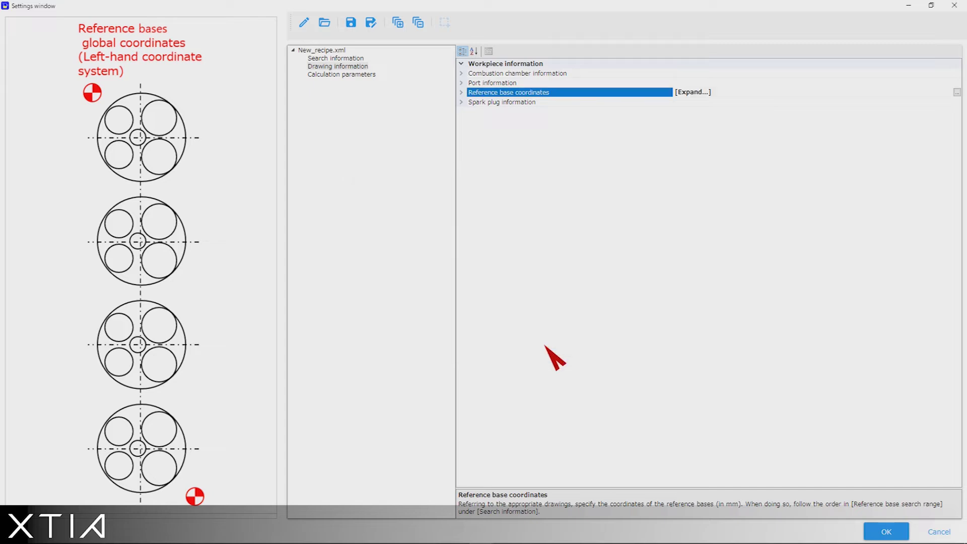
# Add four chamber entries to the combustion chamber information.
pyautogui.click(512, 75)
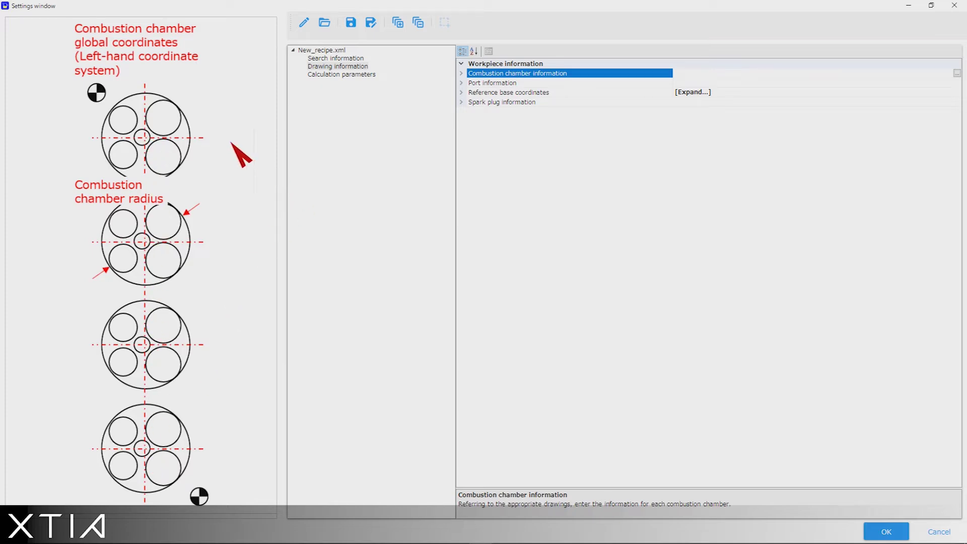
pyautogui.click(958, 74)
pyautogui.click(396, 325)
pyautogui.click(396, 325)
pyautogui.click(395, 326)
pyautogui.click(395, 326)
# Set the first combustion chamber's center to (49, 41.5, 0) and enter its radius.
pyautogui.click(428, 221)
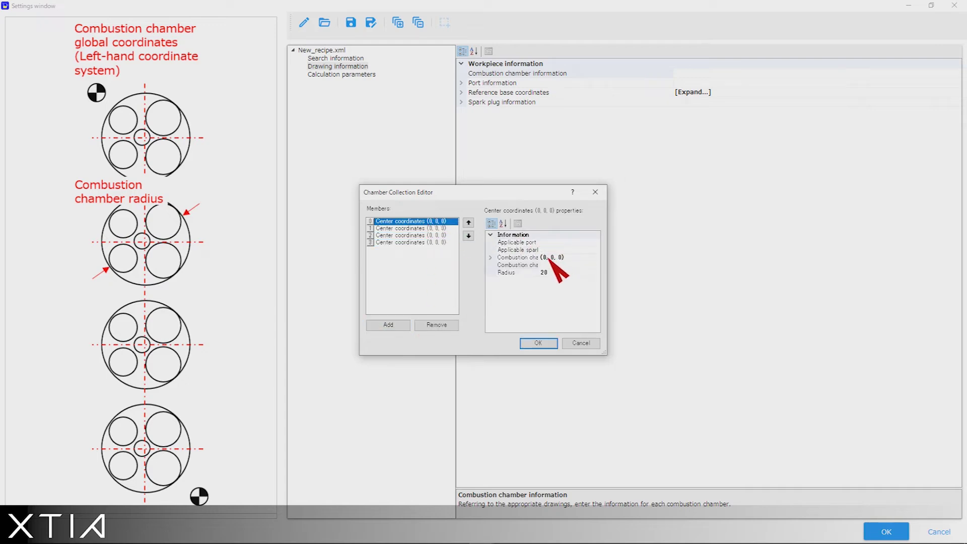
pyautogui.click(550, 259)
pyautogui.write('49, ')
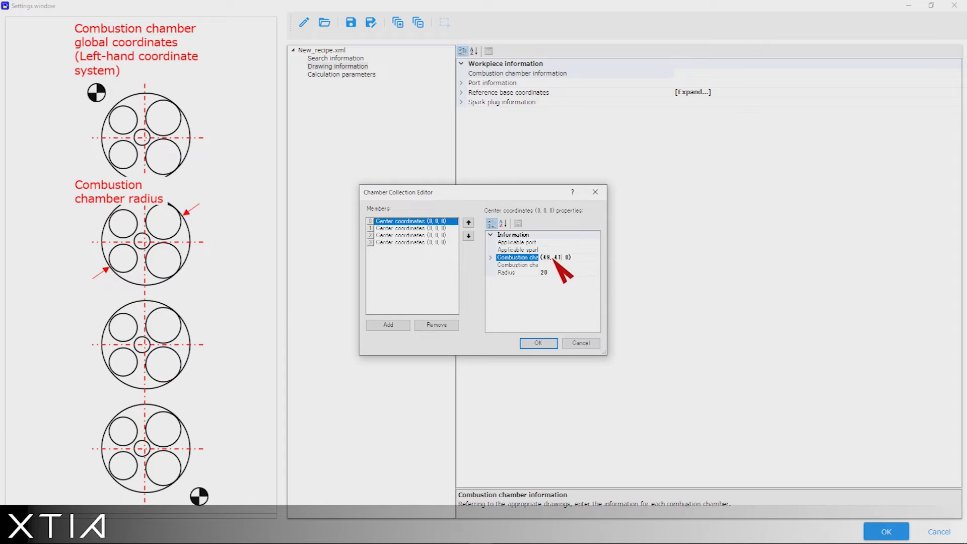
pyautogui.write('41.5')
pyautogui.click(546, 273)
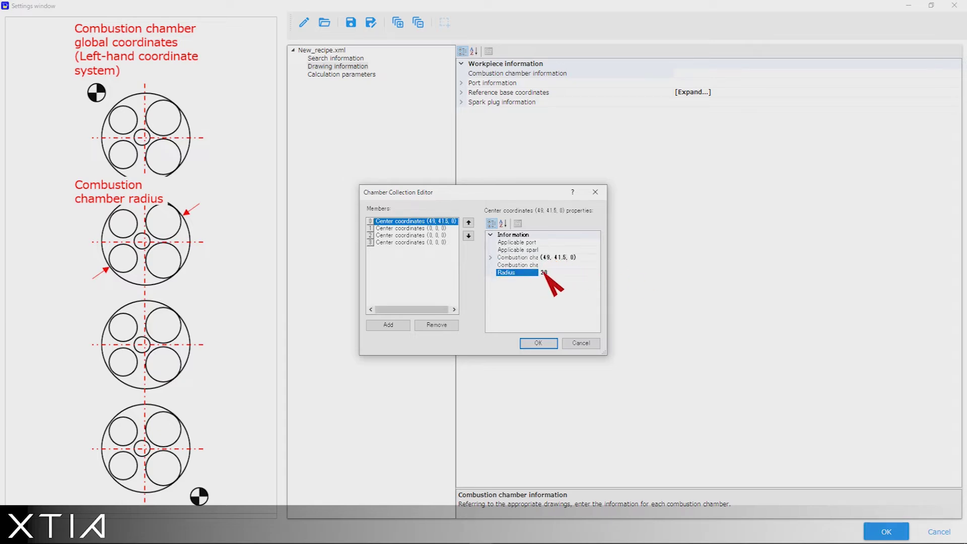
pyautogui.write('3')
# Set the second combustion chamber's center to (49, 124.5, 0) and edit its radius.
pyautogui.click(444, 229)
pyautogui.click(548, 259)
pyautogui.click(547, 258)
pyautogui.press('BackSpace')
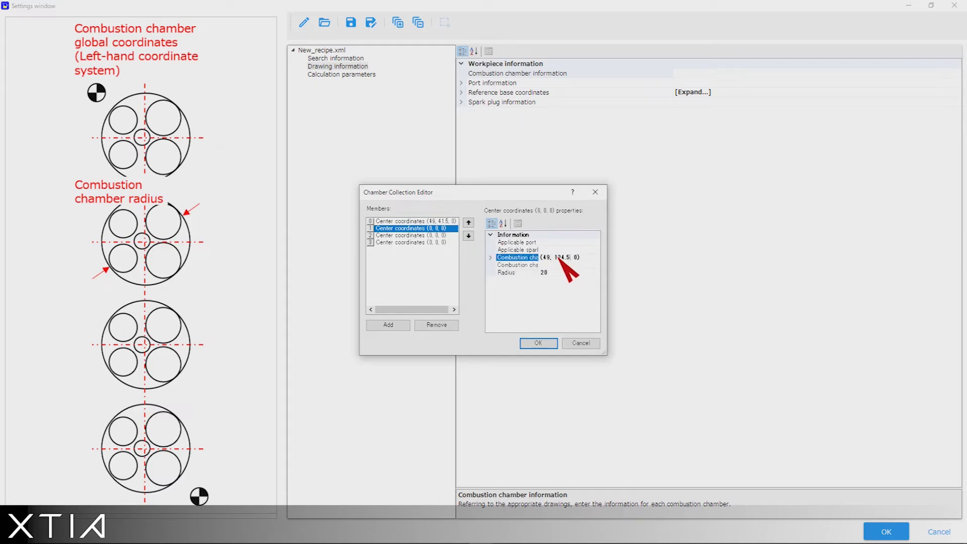
pyautogui.click(552, 272)
# Set the third combustion chamber's center to (49, 207.5, 0) and edit its radius.
pyautogui.click(424, 235)
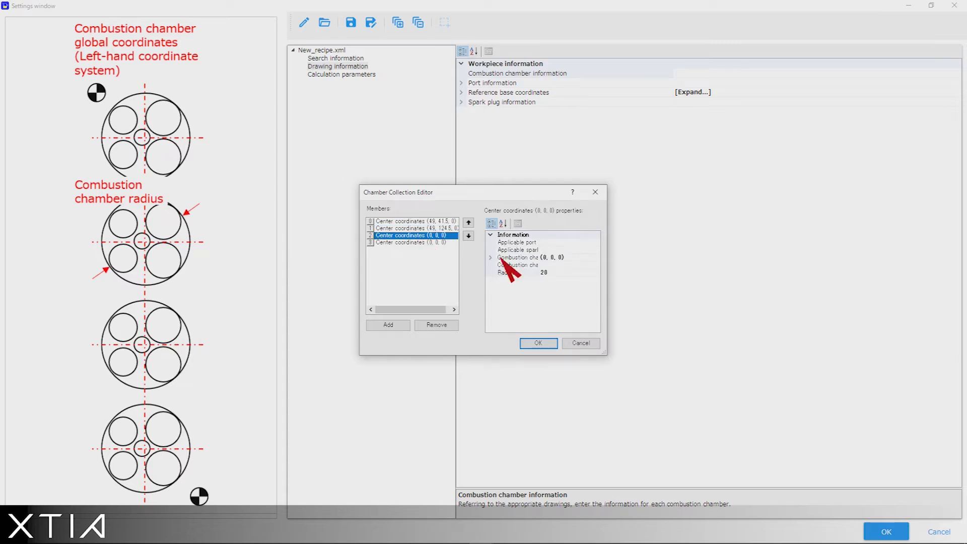
pyautogui.click(549, 258)
pyautogui.write('49')
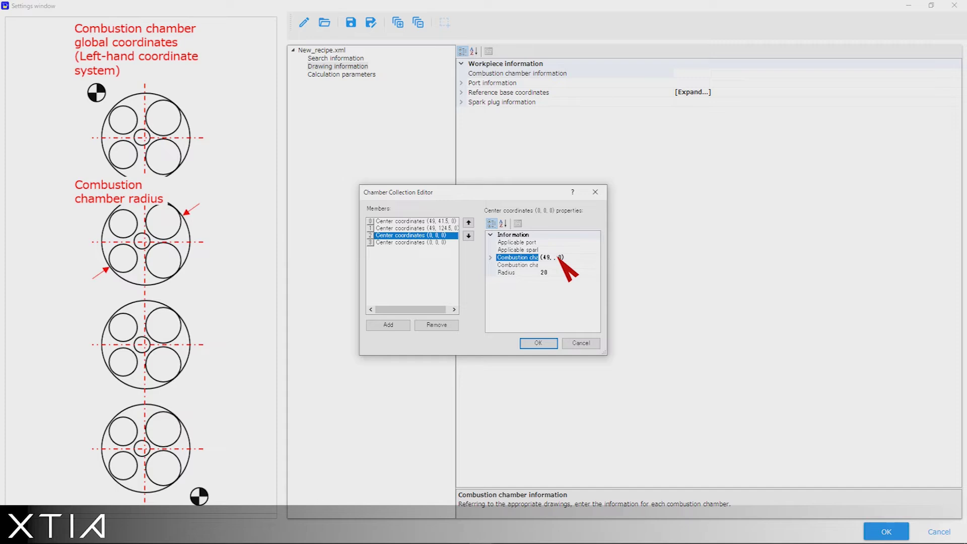
pyautogui.click(550, 273)
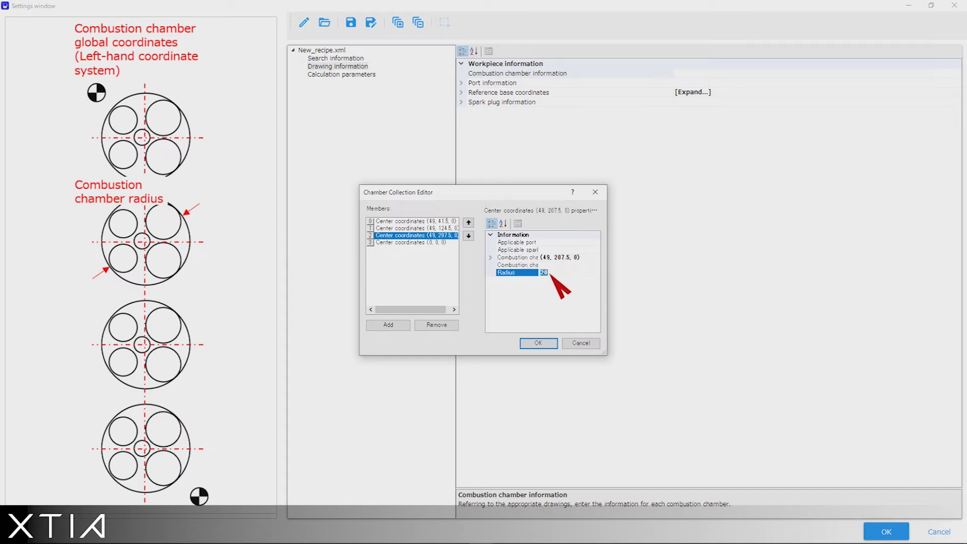
# Set the fourth combustion chamber's center to (49, 290.5, 0), edit its radius, and accept the chamber list.
pyautogui.click(433, 242)
pyautogui.click(547, 259)
pyautogui.write('49, 0, 0')
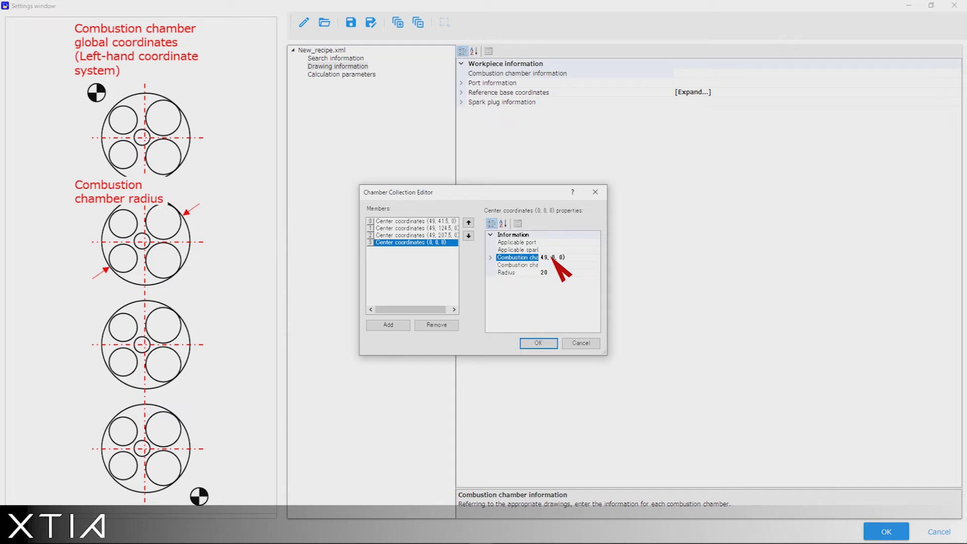
pyautogui.write('.5')
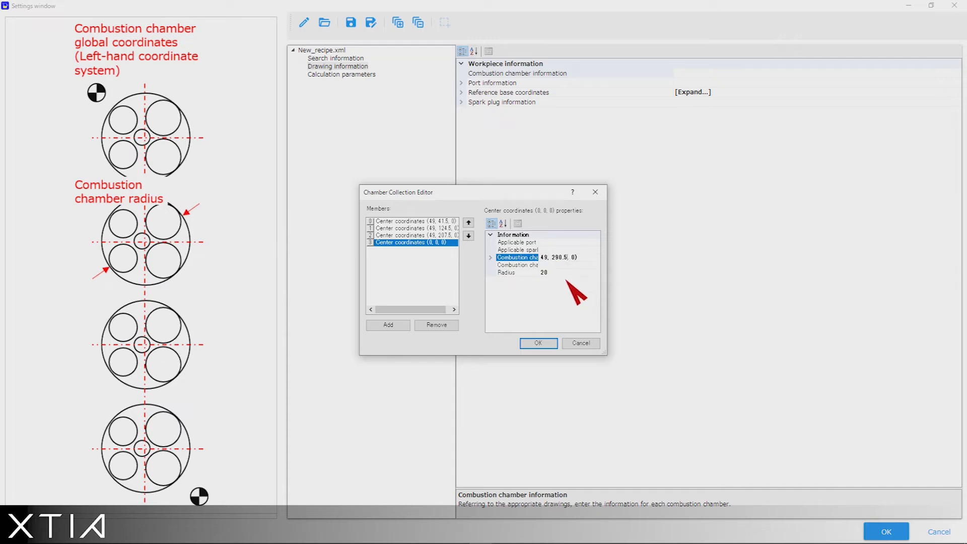
pyautogui.click(560, 273)
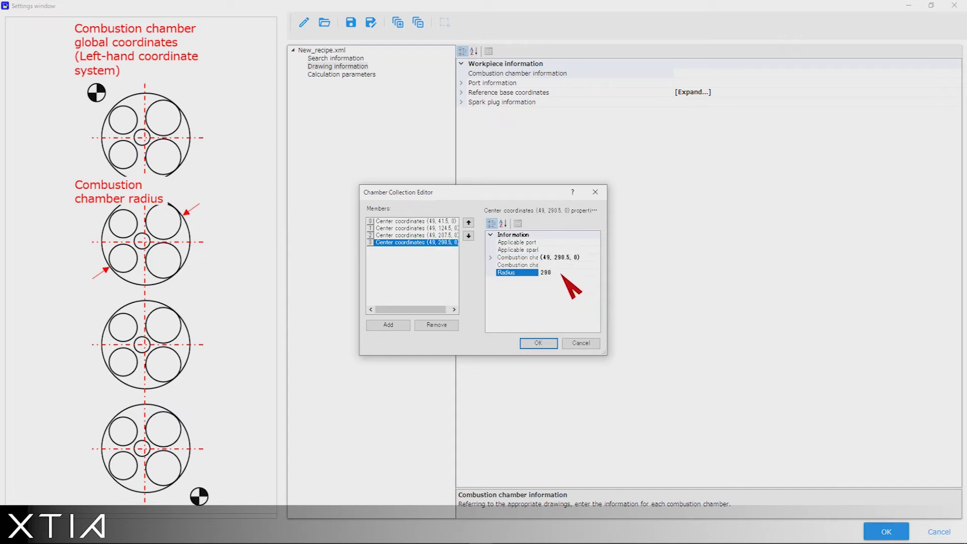
pyautogui.click(541, 343)
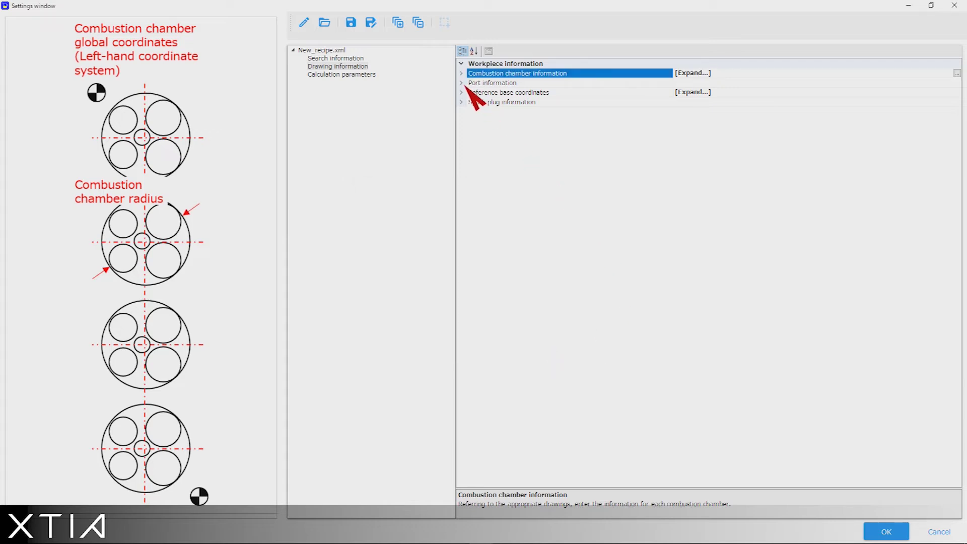
# Add four port entries to the port information.
pyautogui.click(475, 84)
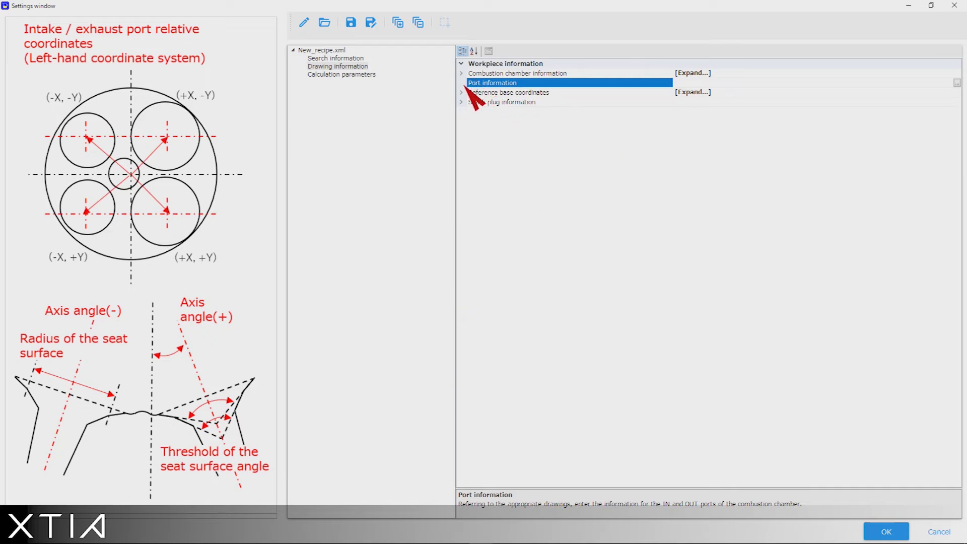
pyautogui.click(957, 83)
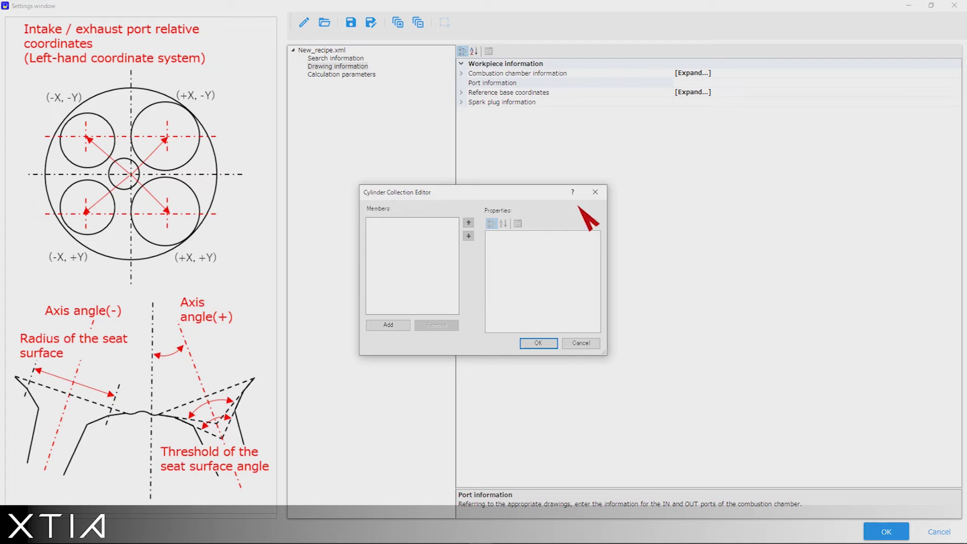
pyautogui.click(397, 324)
pyautogui.click(397, 324)
pyautogui.click(397, 324)
pyautogui.click(397, 324)
# Set the first port's coordinates to (14.2, -17.25, -9), axis angle to 11, radius to 12.5 and seat surface value to 57.25.
pyautogui.click(549, 250)
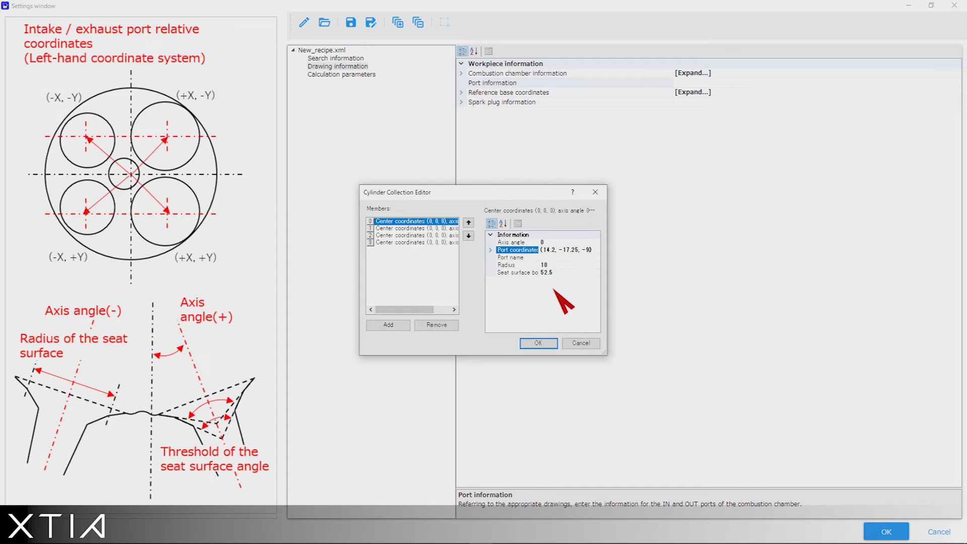
pyautogui.click(551, 242)
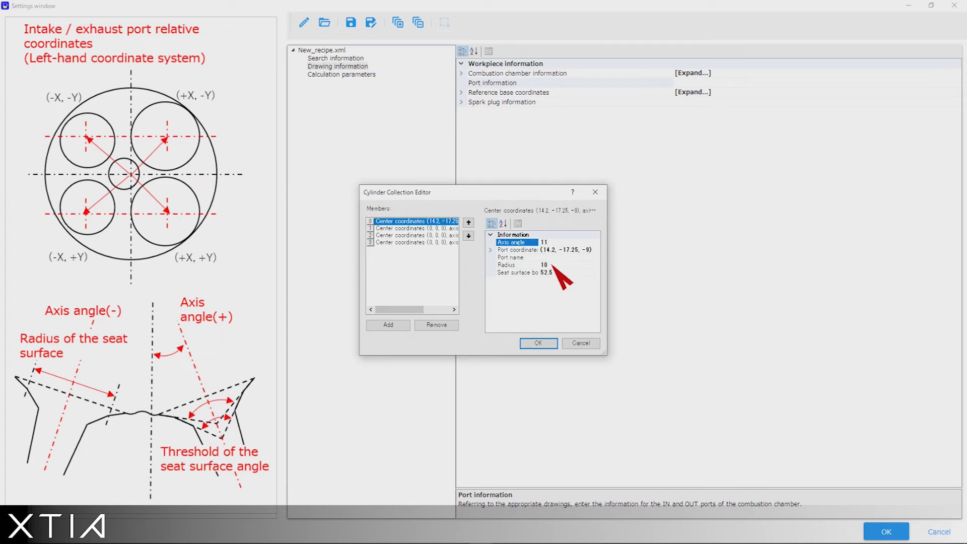
pyautogui.click(554, 264)
pyautogui.click(569, 273)
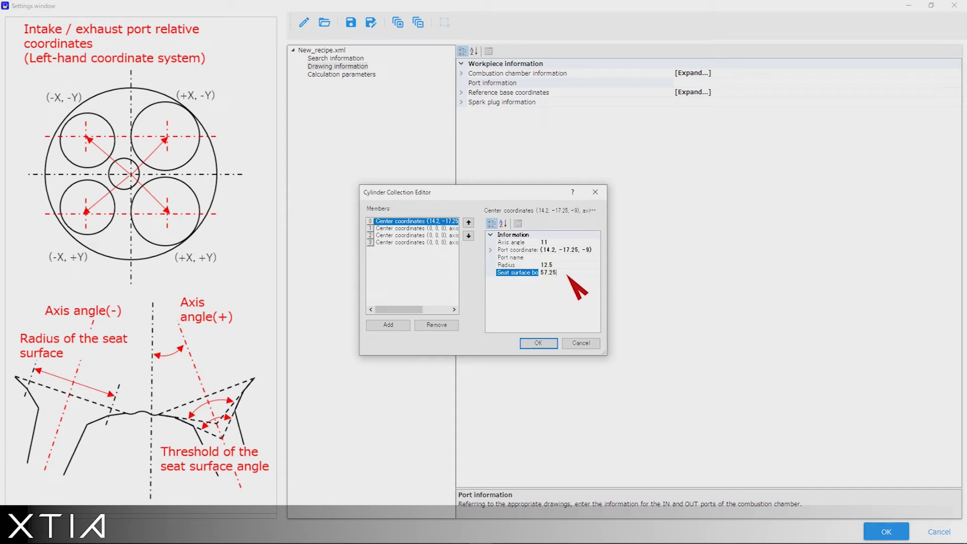
# Change the first port's radius to 15 and its seat surface value to 57.5.
pyautogui.click(558, 266)
pyautogui.click(453, 229)
pyautogui.click(452, 222)
pyautogui.click(548, 273)
pyautogui.write('52.5')
pyautogui.click(566, 264)
pyautogui.write('1')
pyautogui.write('0')
pyautogui.press('Return')
pyautogui.write('5')
pyautogui.click(554, 272)
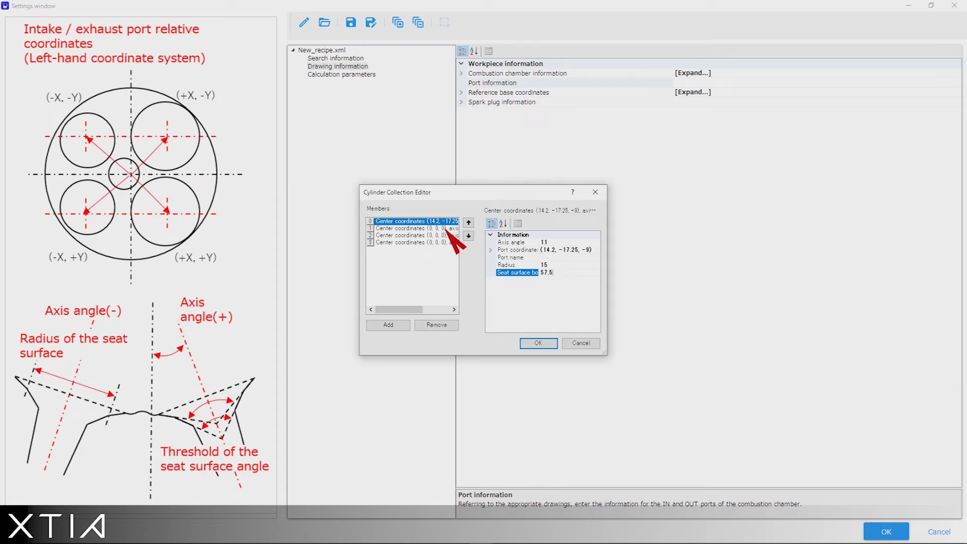
# Set the second port's axis angle to 11, coordinates to (14.2, 17.25, 0), radius to 15 and seat surface value to 57.5.
pyautogui.click(443, 228)
pyautogui.click(549, 244)
pyautogui.write('11')
pyautogui.click(553, 251)
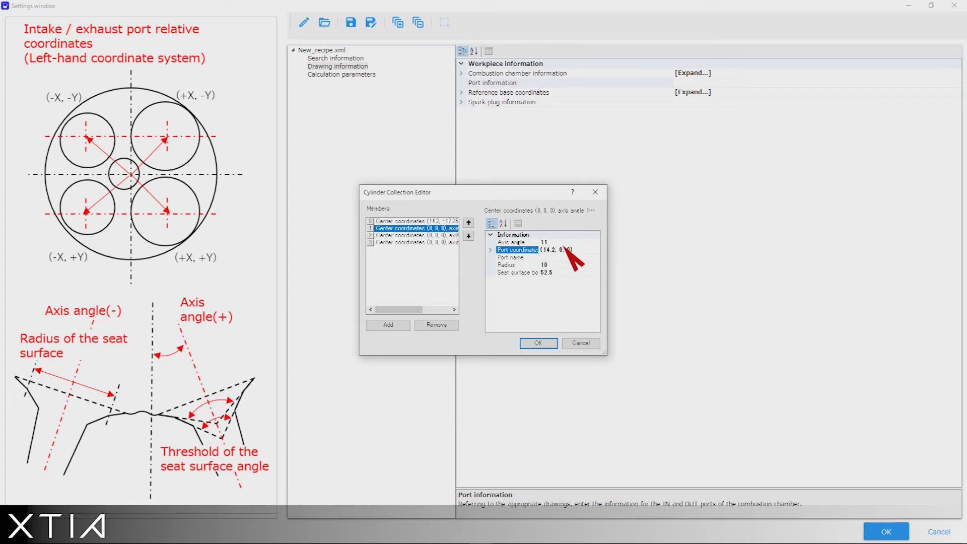
pyautogui.write('5')
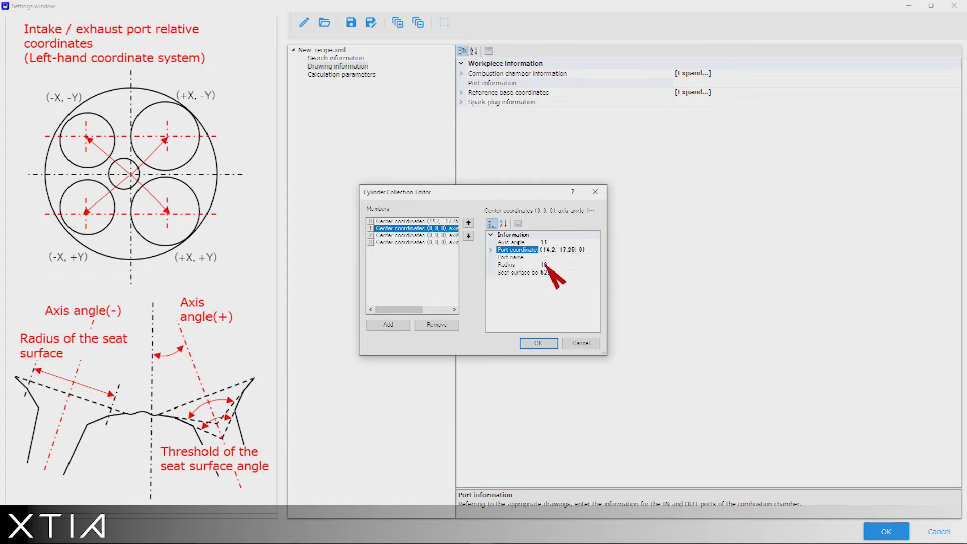
pyautogui.click(554, 265)
pyautogui.write('15')
pyautogui.click(548, 273)
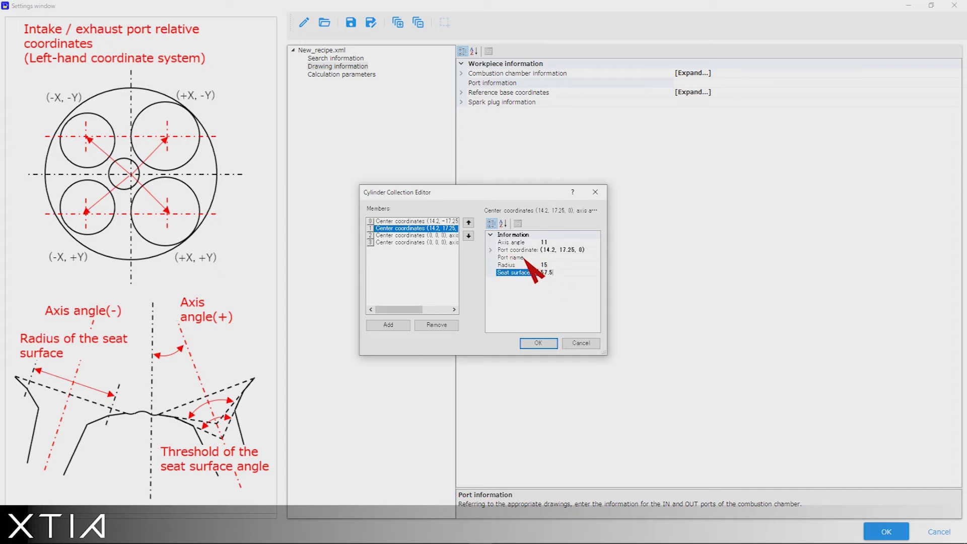
# Set the third port's coordinates to (-18, -17.25, -8.5), radius to 12.5, seat surface value to 57.5 and axis angle to -10.5.
pyautogui.click(443, 235)
pyautogui.click(550, 250)
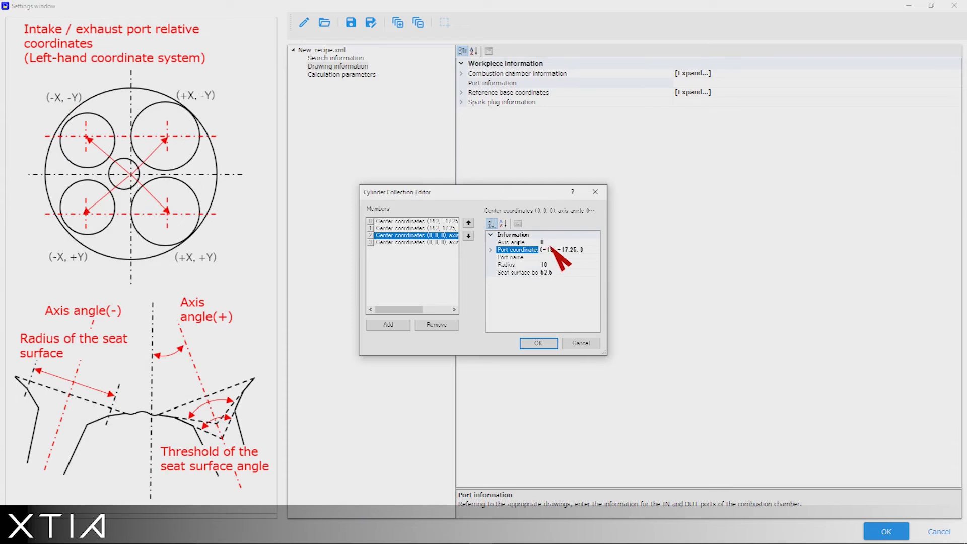
pyautogui.click(553, 265)
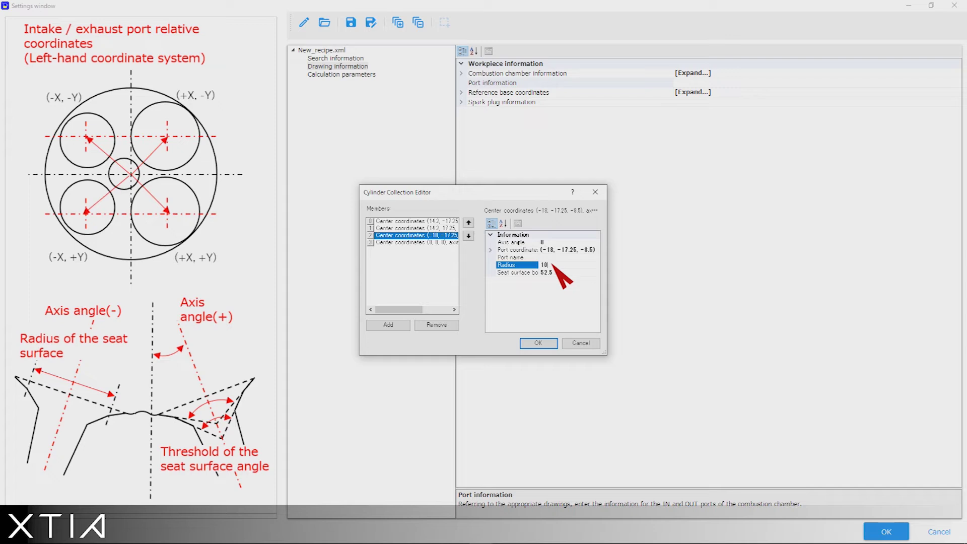
pyautogui.click(553, 272)
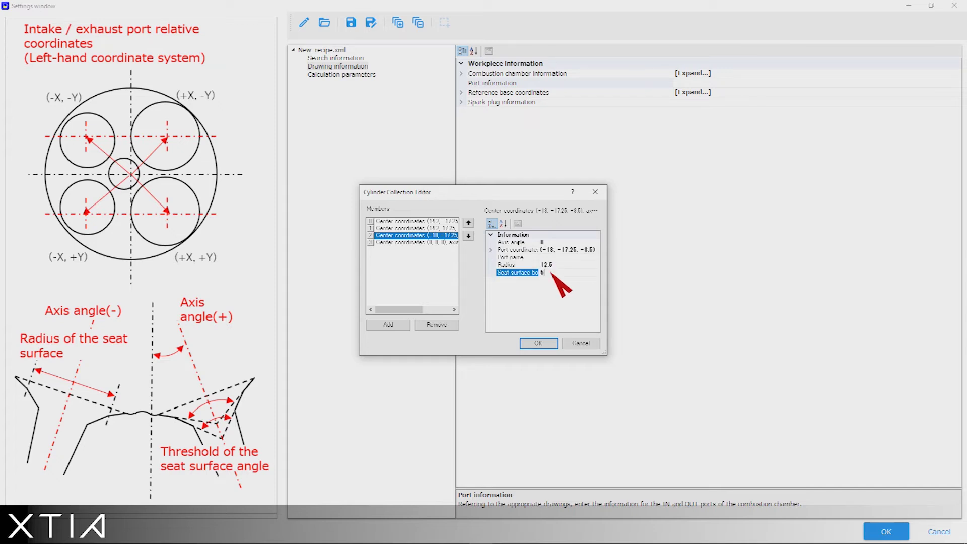
pyautogui.click(553, 242)
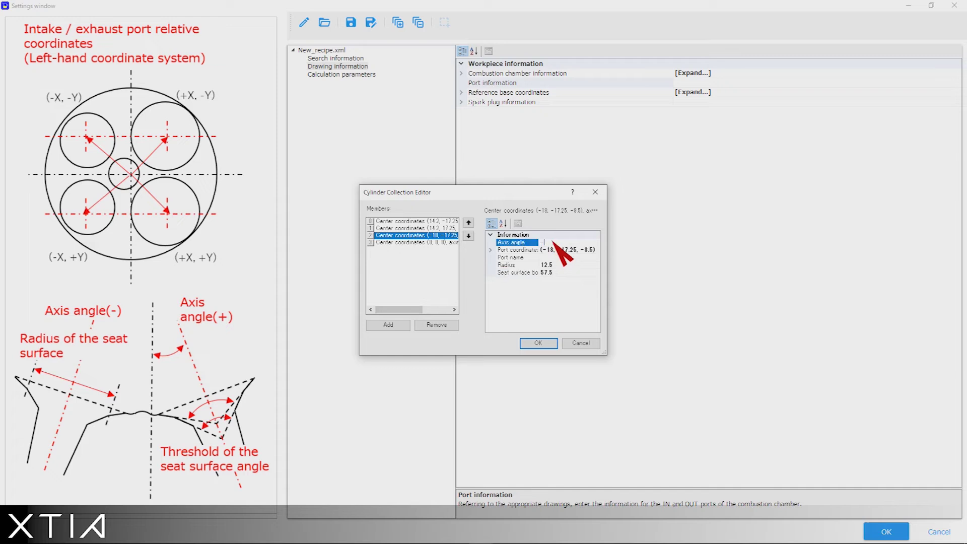
# Set the fourth port's axis angle to -10.5, radius to 12.5, seat surface value to 57.5, and coordinates to X -18 and Y 17.25.
pyautogui.click(449, 243)
pyautogui.click(544, 242)
pyautogui.write('-10.5')
pyautogui.click(550, 264)
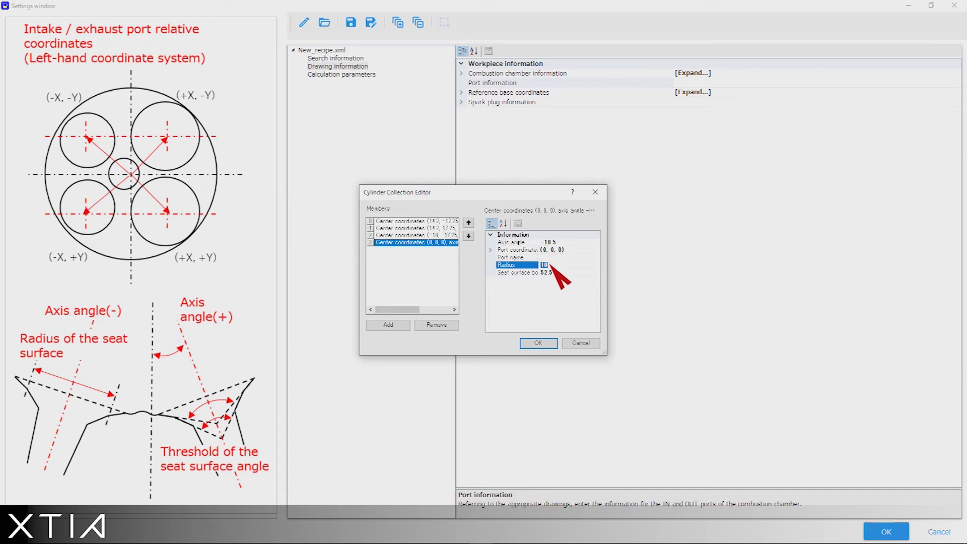
pyautogui.click(443, 235)
pyautogui.click(446, 243)
pyautogui.click(560, 273)
pyautogui.write('57.5')
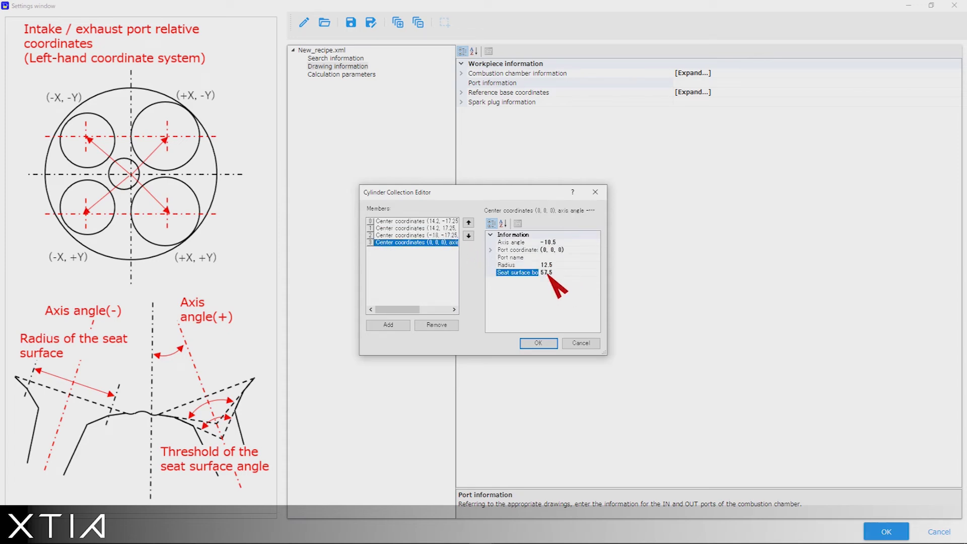
pyautogui.click(550, 251)
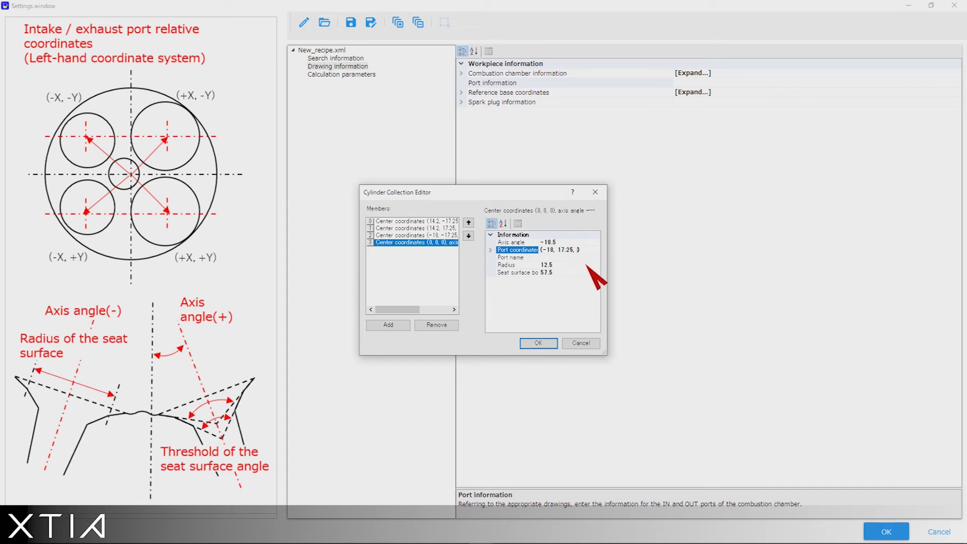
# Recheck the port entries, edit the second port's Z coordinate, and accept the port list.
pyautogui.click(439, 237)
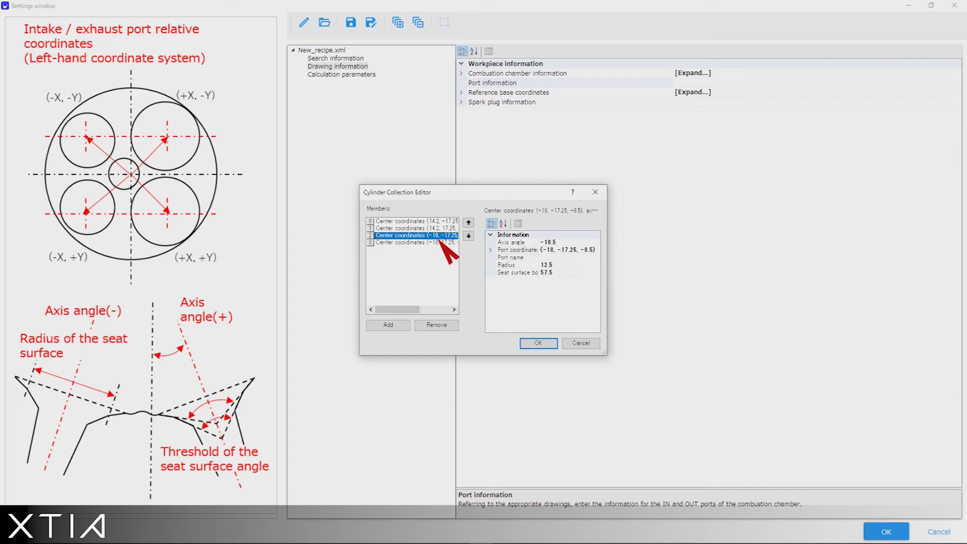
pyautogui.click(441, 243)
pyautogui.click(442, 236)
pyautogui.click(443, 229)
pyautogui.click(444, 221)
pyautogui.click(446, 229)
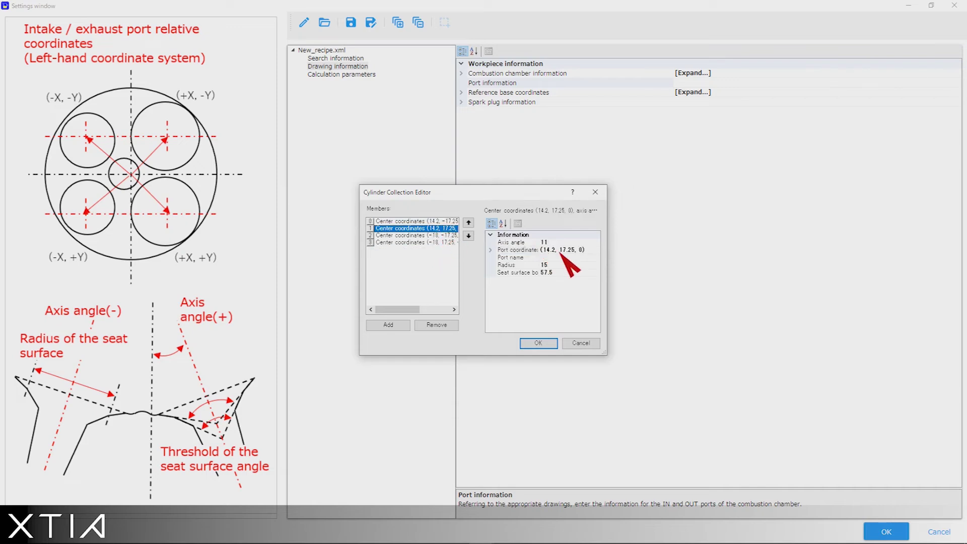
pyautogui.click(580, 249)
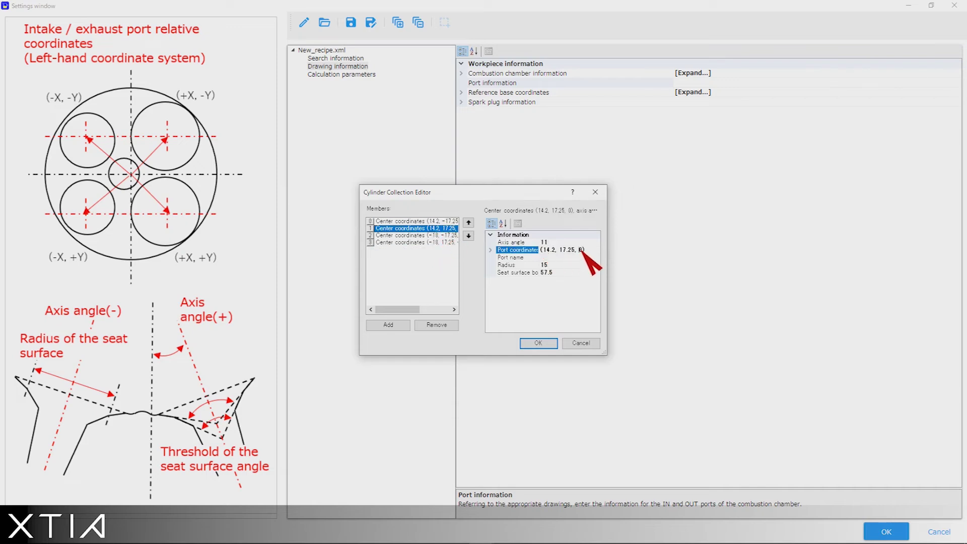
pyautogui.click(538, 344)
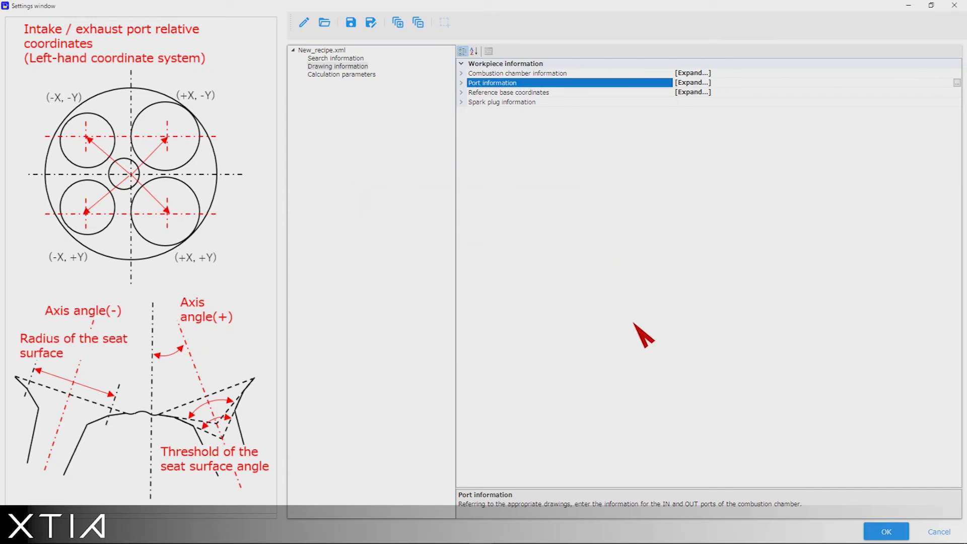
# Add one spark plug entry with coordinates (-2, 0, -10) and radius 7, and accept the spark plug list.
pyautogui.click(504, 104)
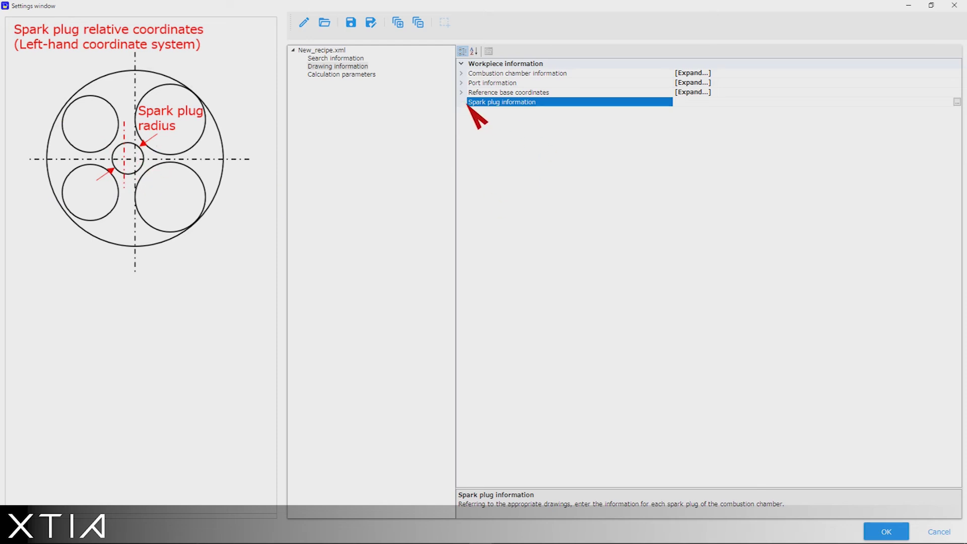
pyautogui.click(957, 102)
pyautogui.click(388, 325)
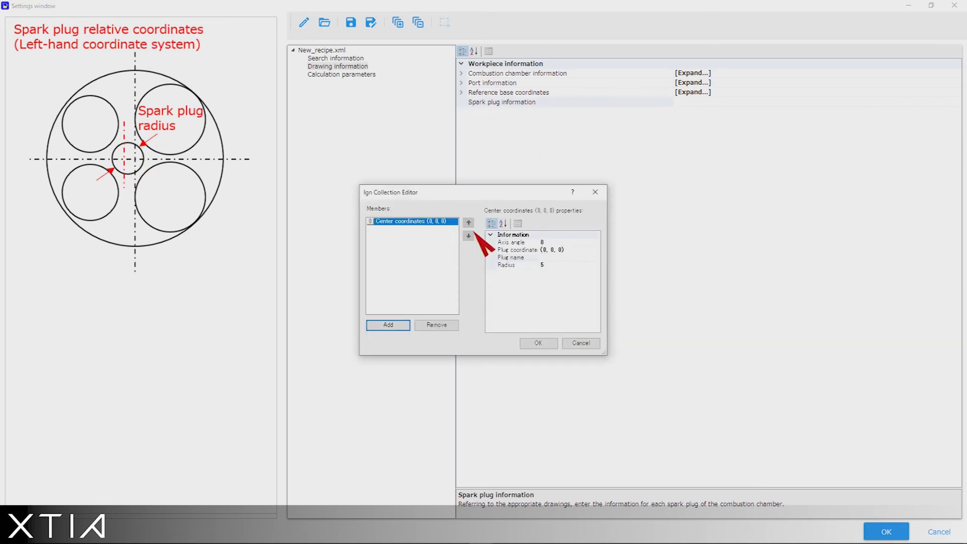
pyautogui.click(549, 250)
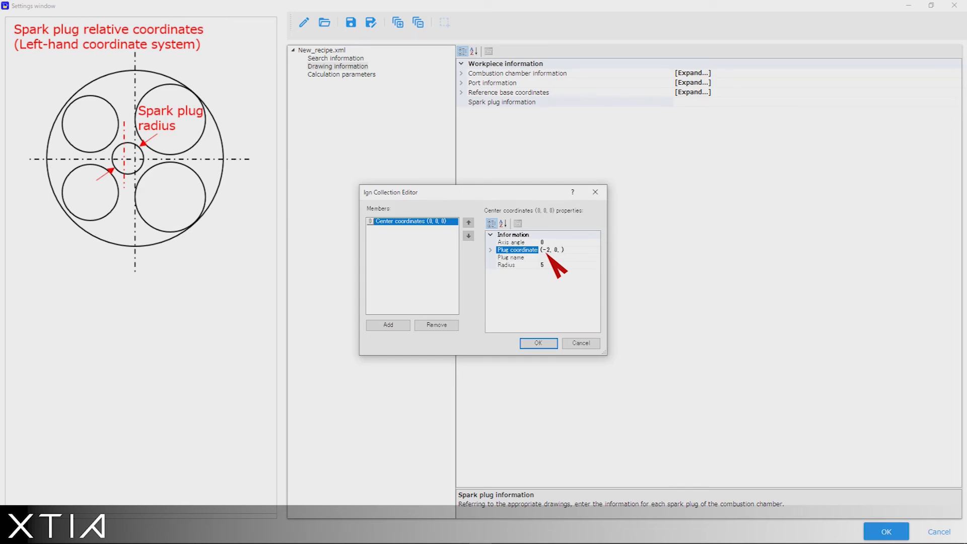
pyautogui.write('-10')
pyautogui.click(552, 265)
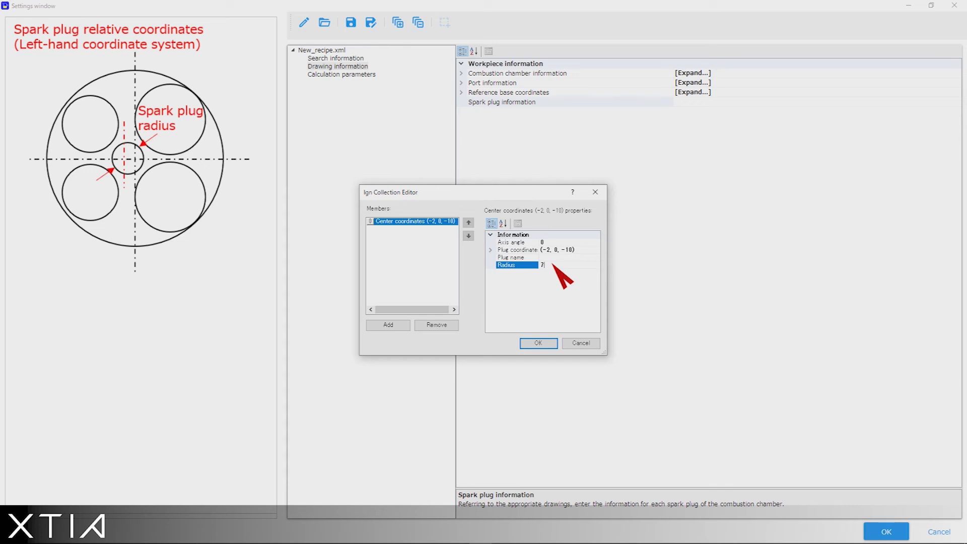
pyautogui.click(540, 344)
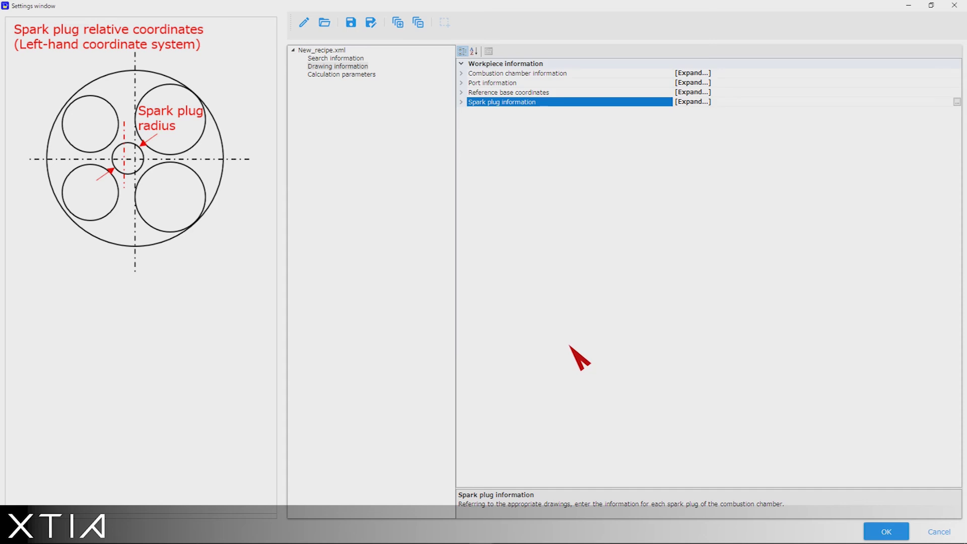
# Set the calculation parameters' limited range in Z direction to -10, -2 and accept the recipe settings.
pyautogui.click(350, 74)
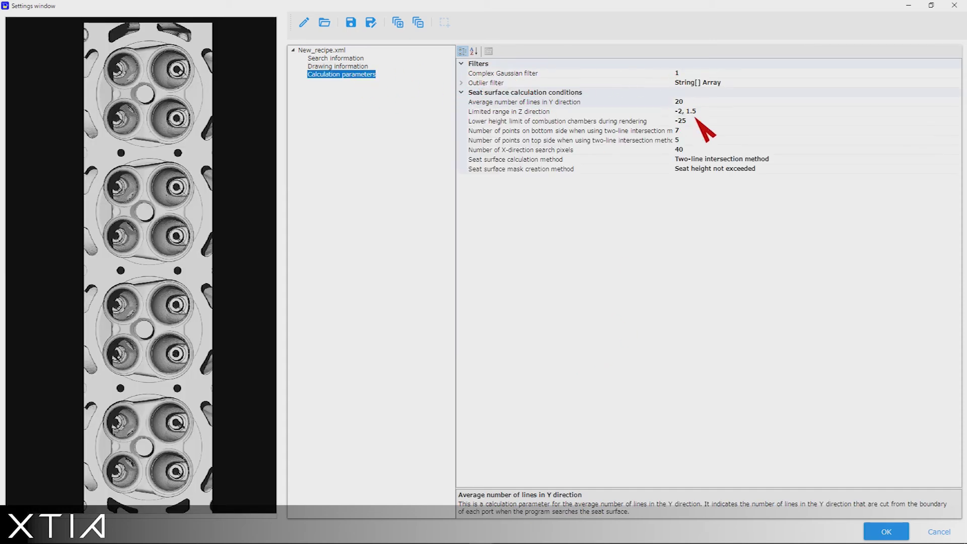
pyautogui.click(694, 111)
pyautogui.doubleClick(693, 112)
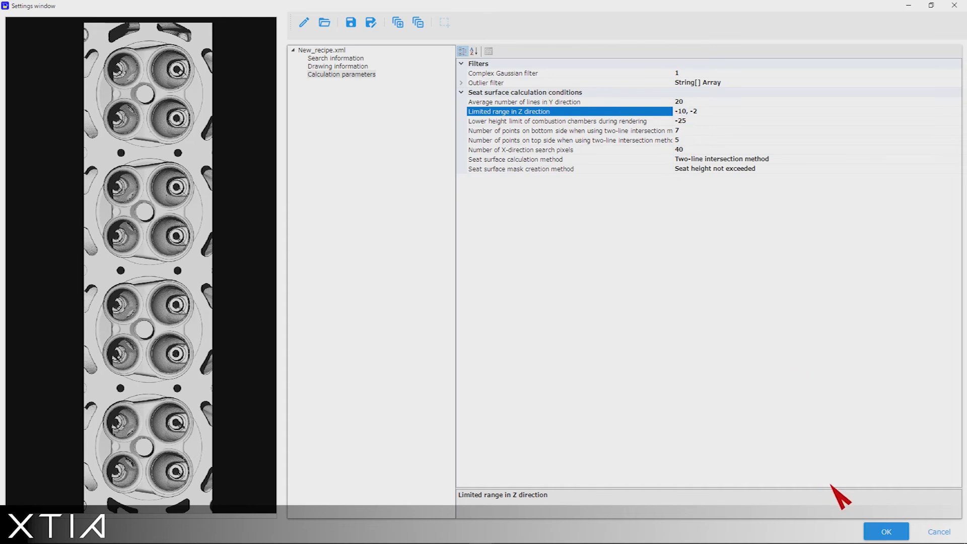
pyautogui.click(878, 533)
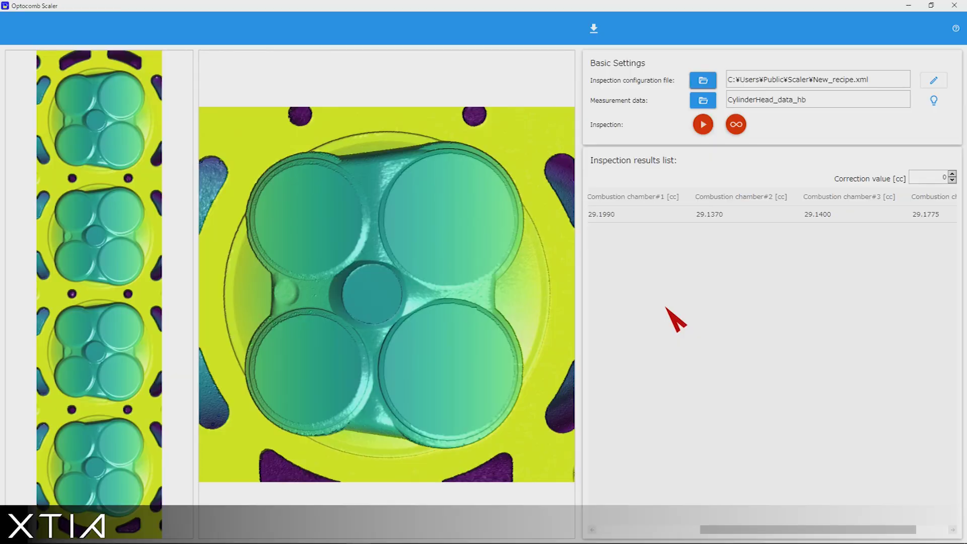
# Run the inspection on the CylinderHead_data_hb data and review the processing time and combustion chamber volumes in the results.
pyautogui.click(704, 126)
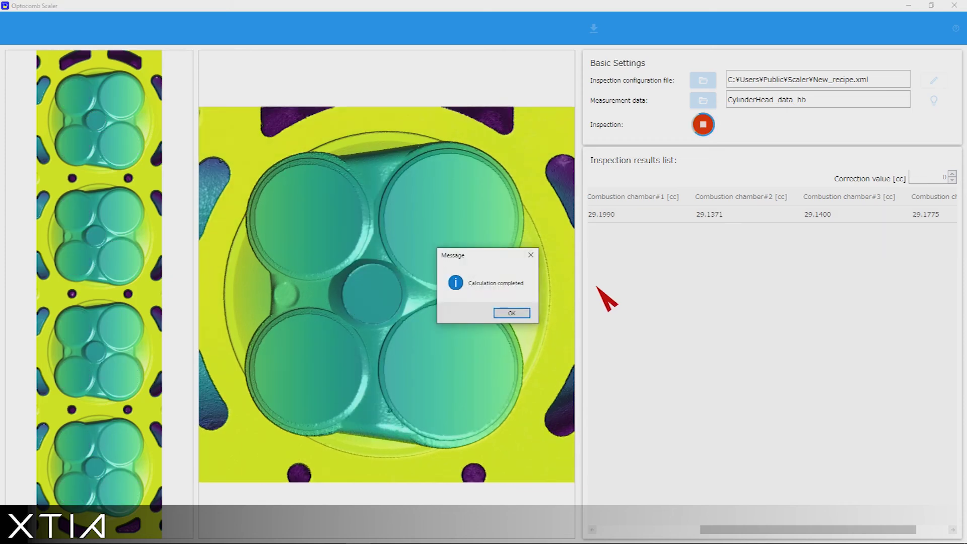
pyautogui.click(511, 313)
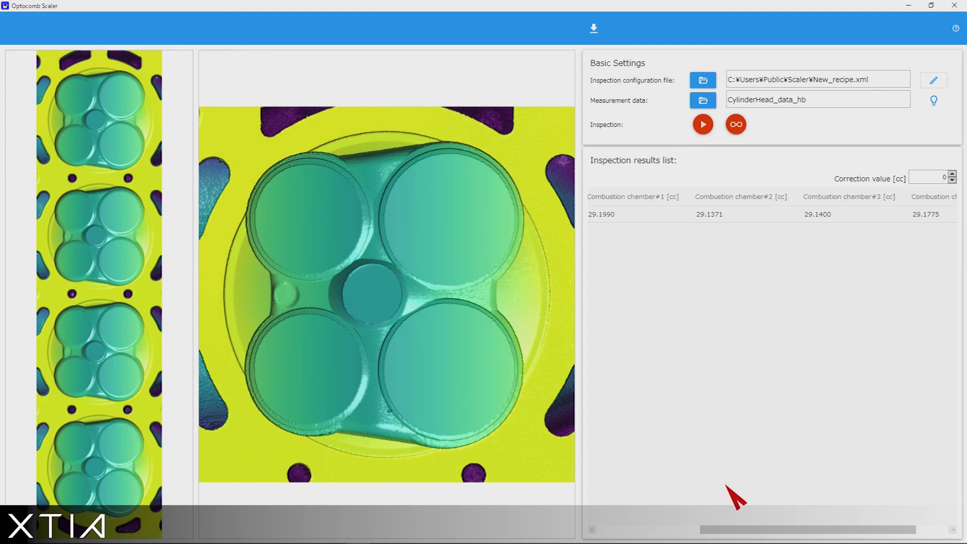
pyautogui.moveTo(725, 529); pyautogui.dragTo(652, 529)
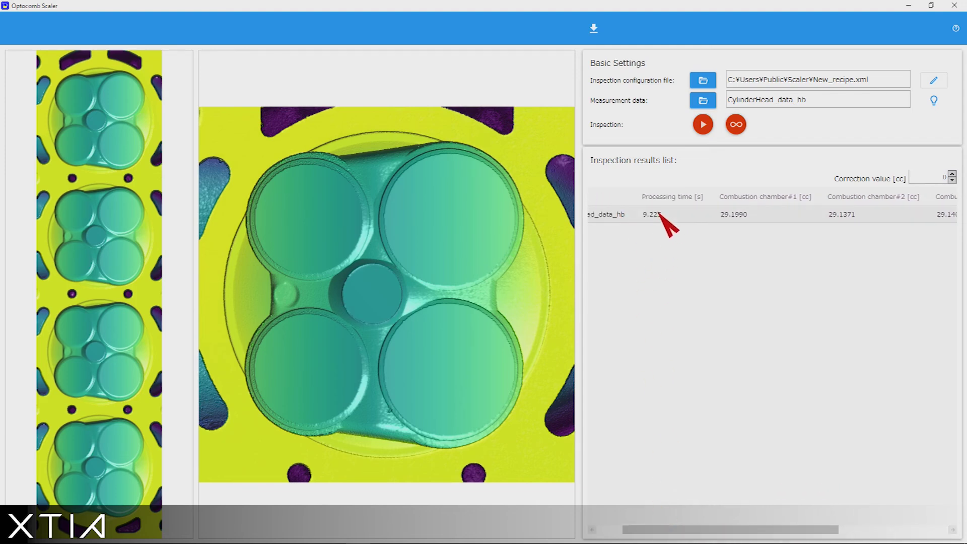
pyautogui.moveTo(687, 529); pyautogui.dragTo(748, 529)
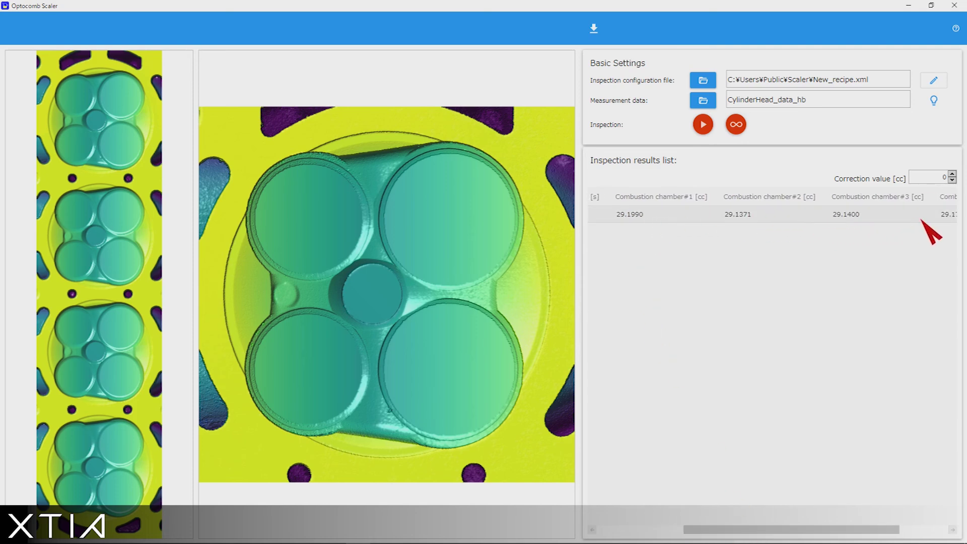
pyautogui.moveTo(823, 530); pyautogui.dragTo(837, 529)
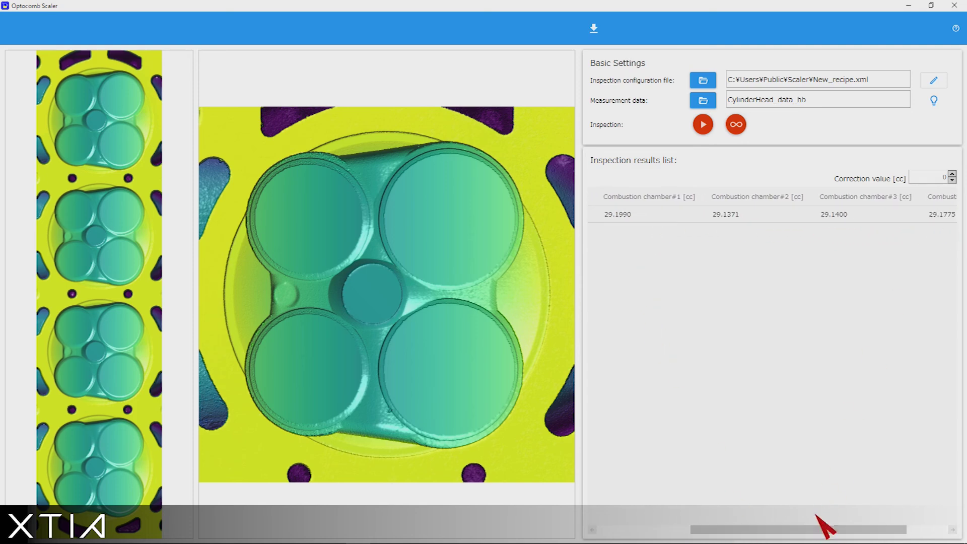